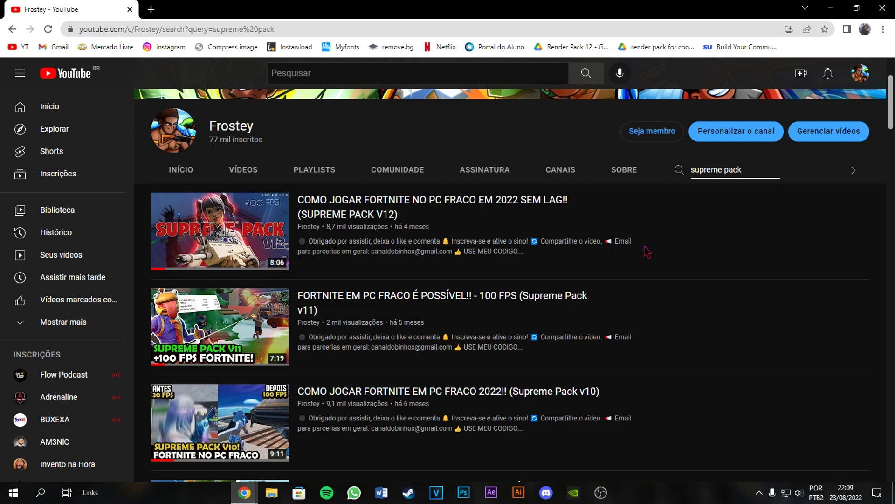
- Scroll down the channel results past older Supreme Pack videos to the V13 unlock link
scroll(647, 252, "down", 2)
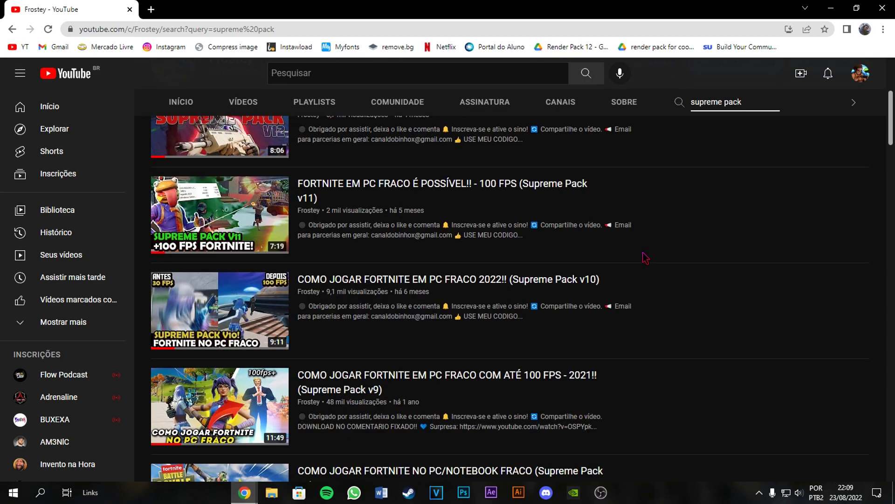
scroll(643, 257, "down", 6)
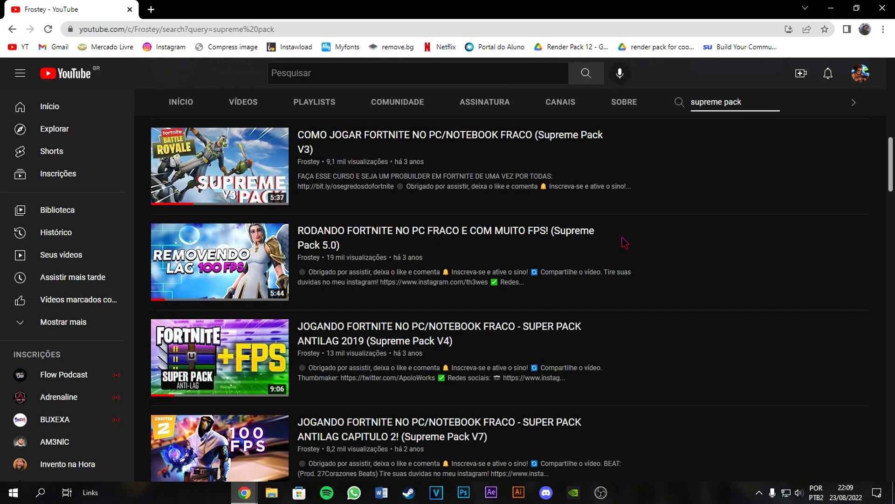
scroll(622, 255, "down", 3)
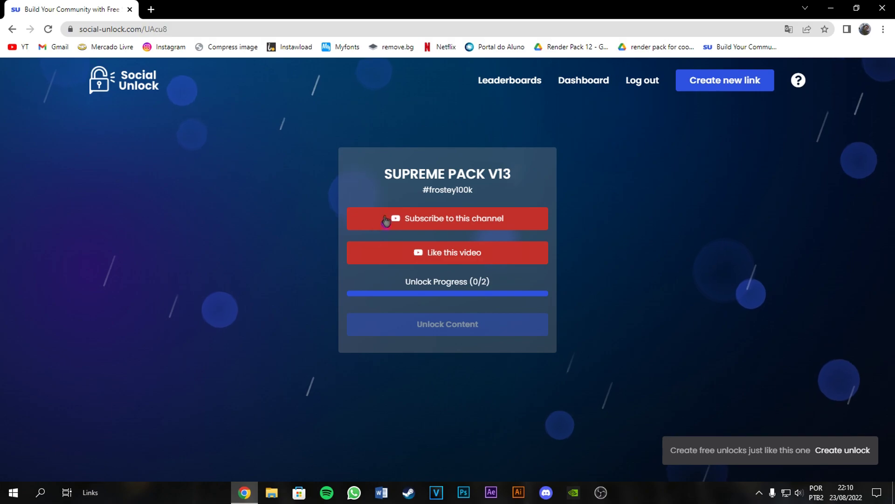
- Complete the Subscribe and Like tasks by liking the YouTube video, then unlock Supreme Pack V13
left_click(396, 219)
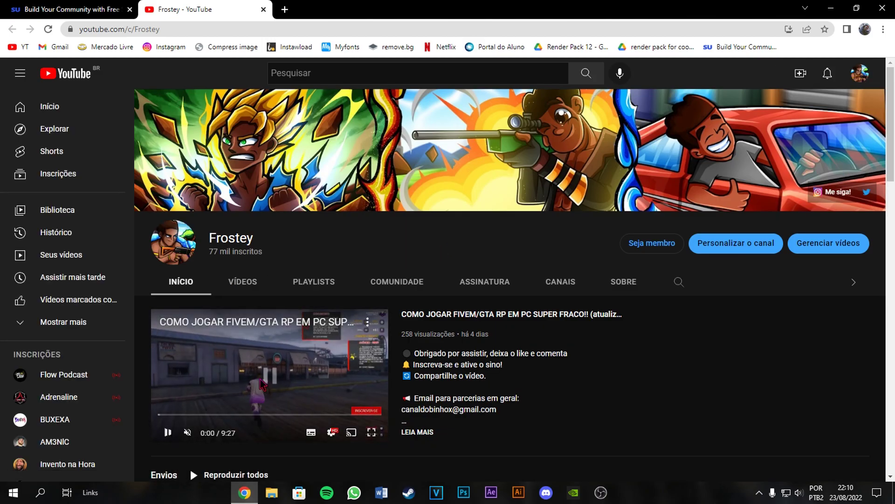
left_click(264, 10)
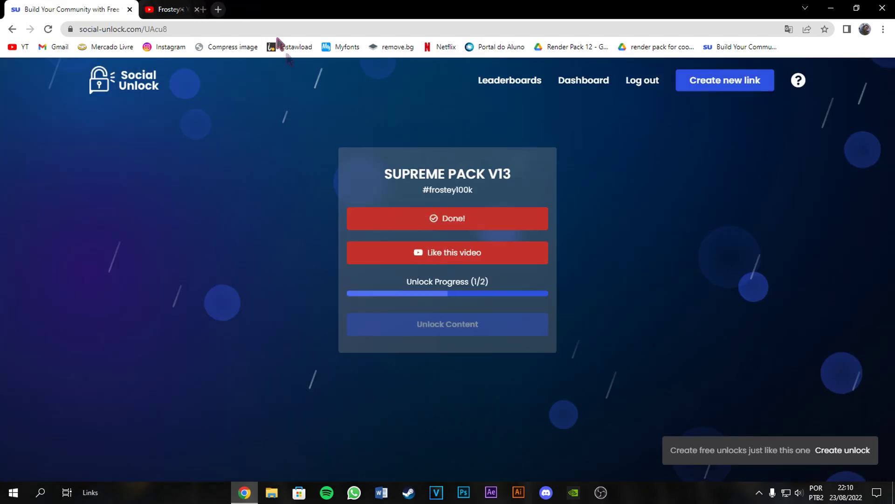
left_click(435, 264)
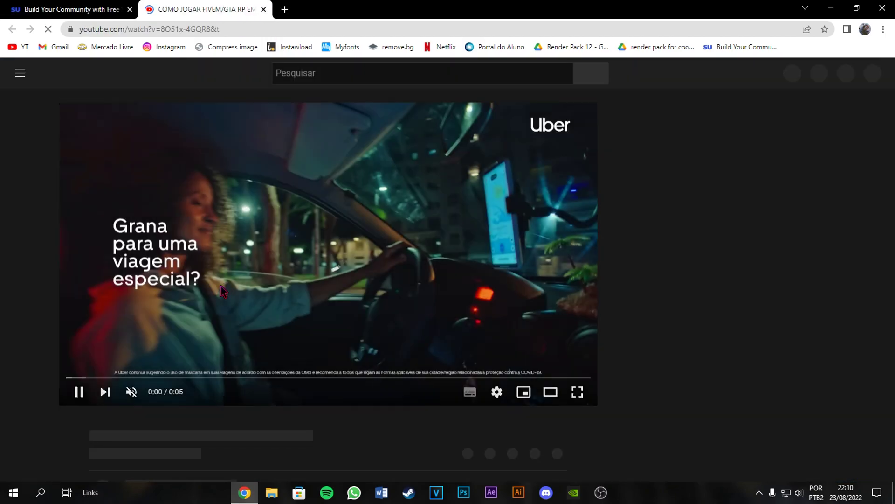
scroll(133, 269, "down", 3)
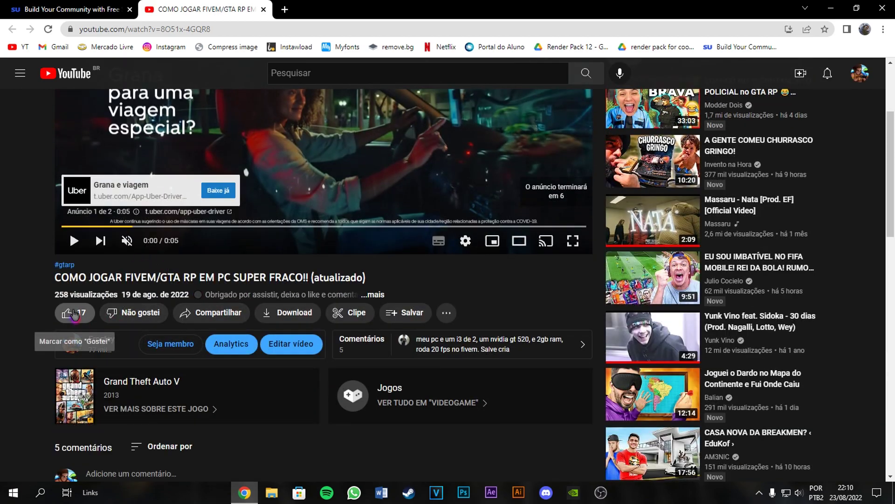
left_click(70, 313)
scroll(140, 303, "down", 2)
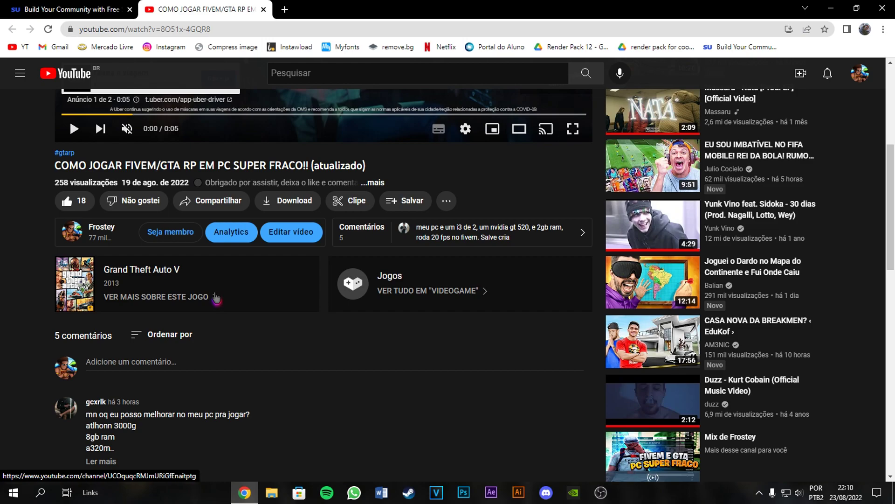
left_click(263, 10)
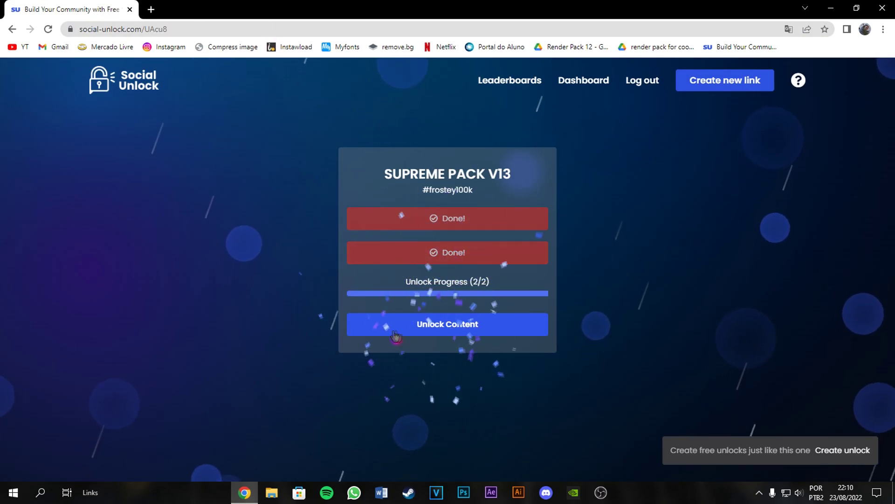
left_click(427, 333)
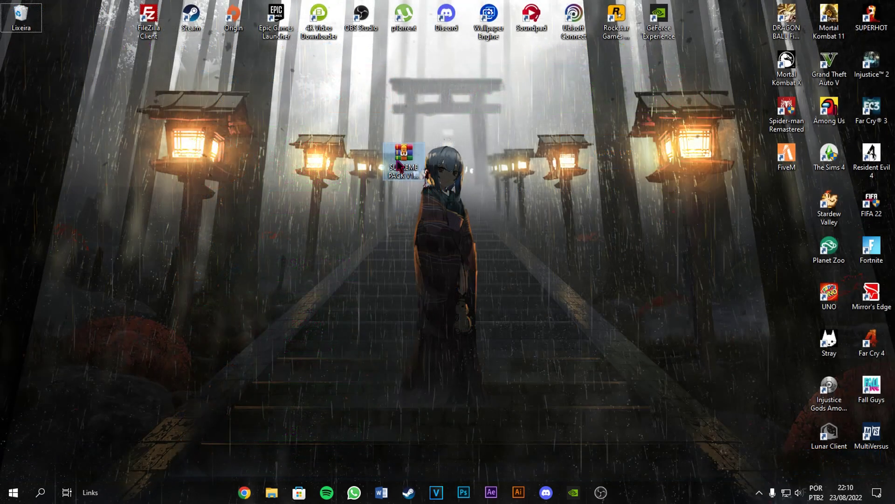
- Move the SUPREME PACK V13 RAR mid-desktop and confirm in Propriedades it is a 23.1 KB WinRAR archive
left_click_drag(420, 152, 462, 191)
right_click(461, 191)
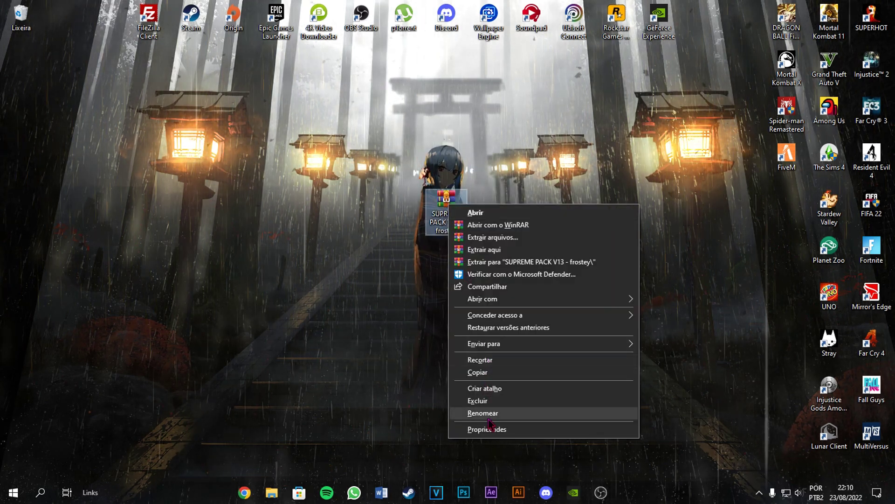
left_click(485, 425)
left_click_drag(531, 198, 471, 154)
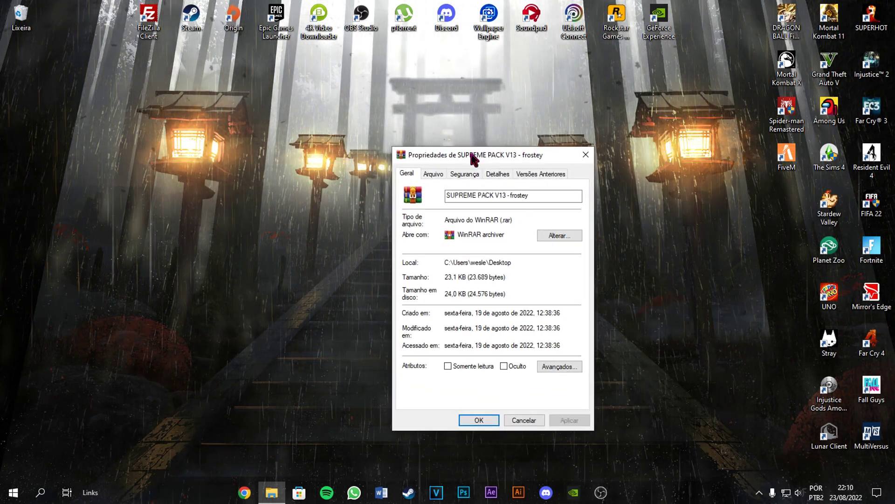
left_click(586, 154)
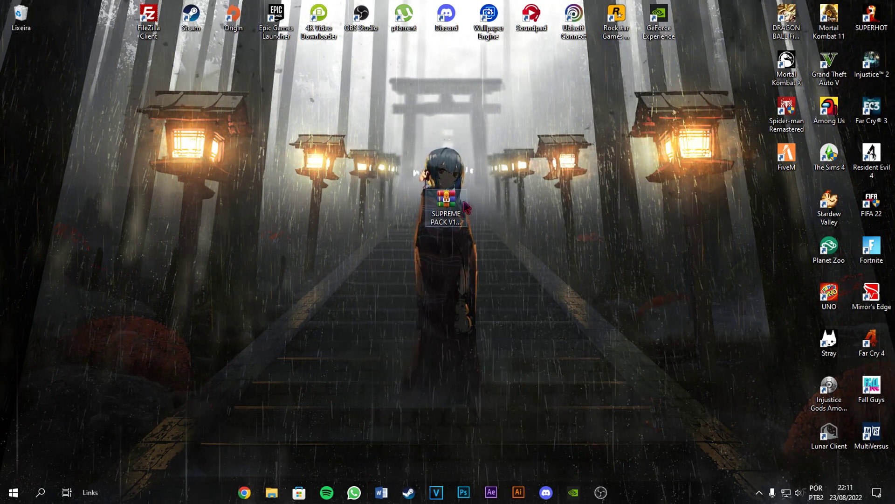
- Extract the archive to a 'SUPREME PACK V13 - frostey' folder, entering the unlock-page password
right_click(441, 215)
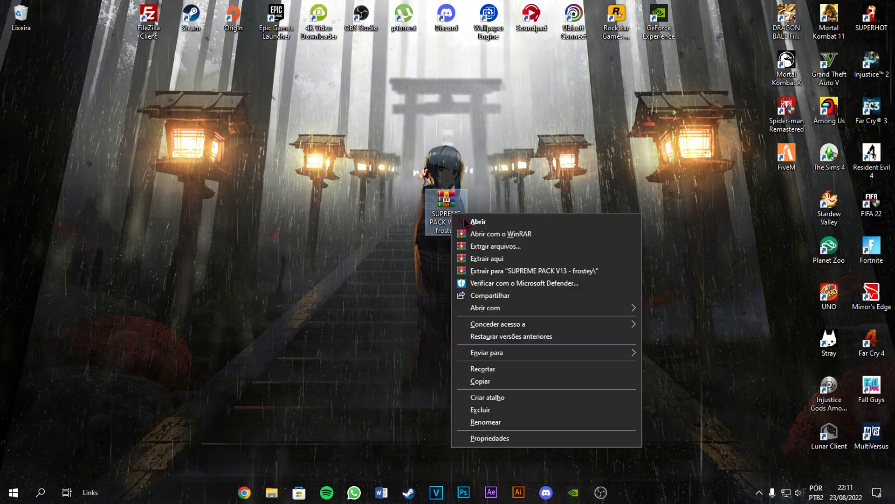
left_click(497, 257)
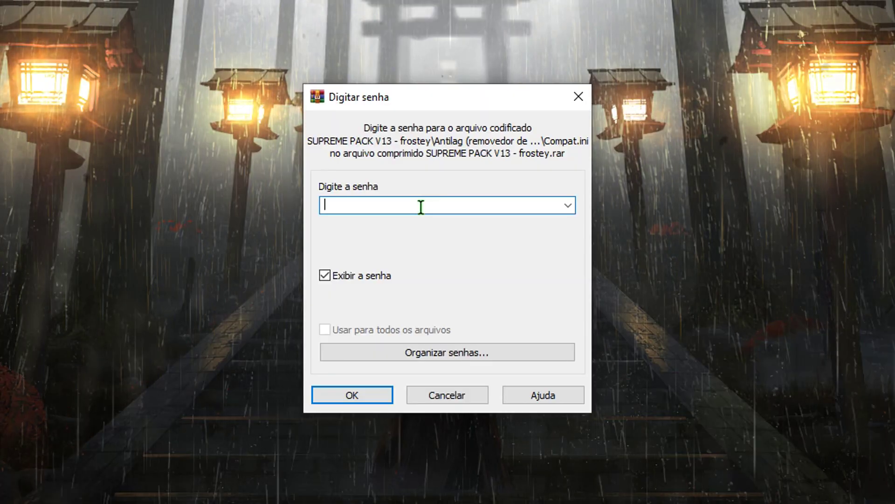
type("FR")
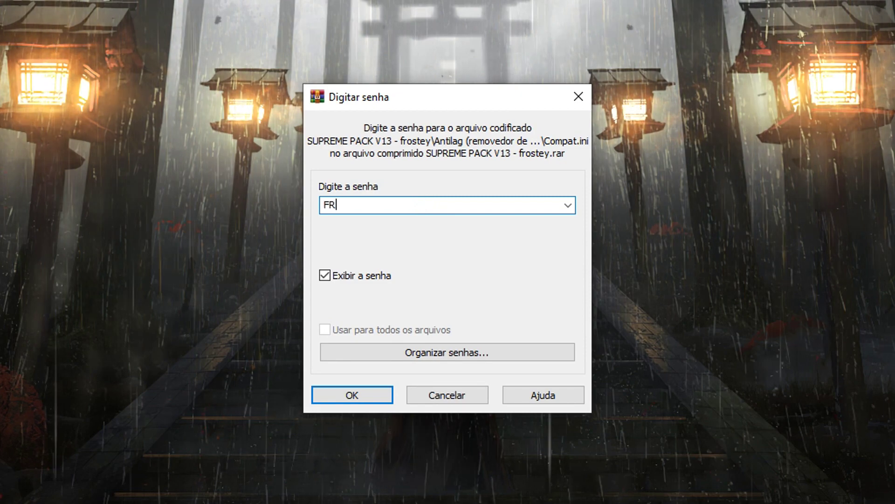
type("OSTEY100K")
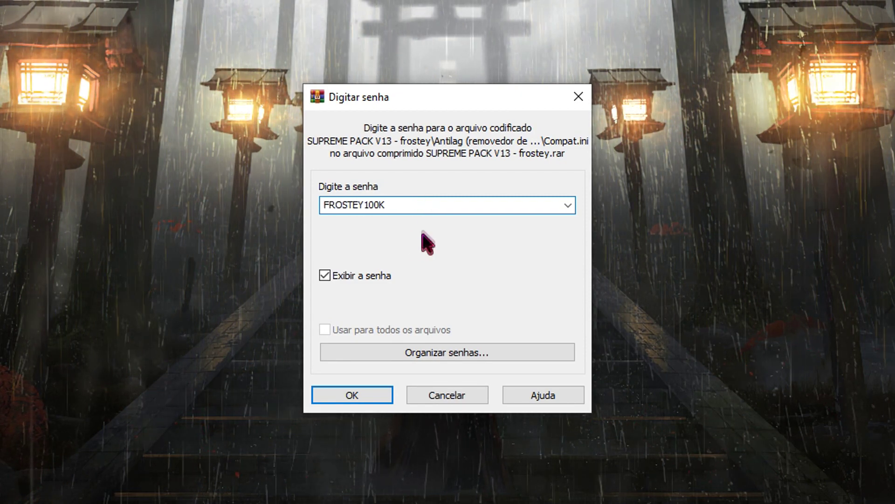
key("ctrl+a")
left_click(352, 394)
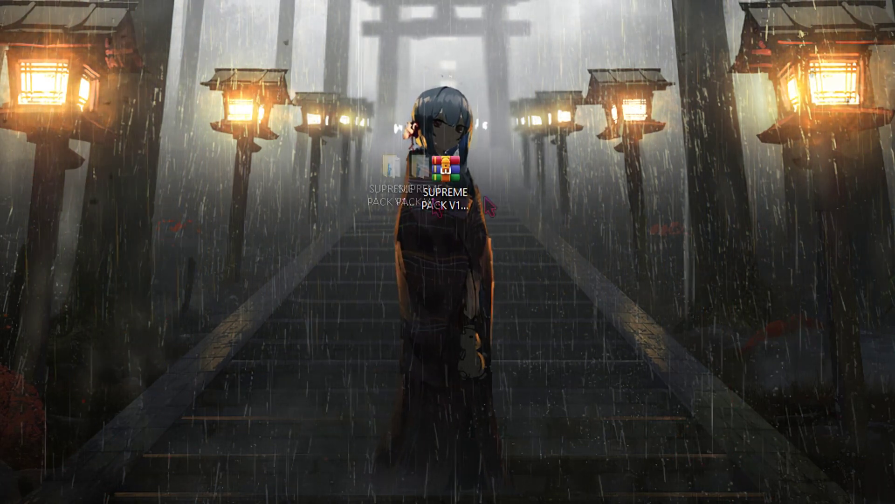
left_click_drag(560, 311, 403, 199)
- Move the extracted folder beside the archive and open SUPREME PACK V13 - frostey
left_click_drag(510, 330, 379, 196)
double_click(377, 191)
left_click_drag(374, 385, 295, 357)
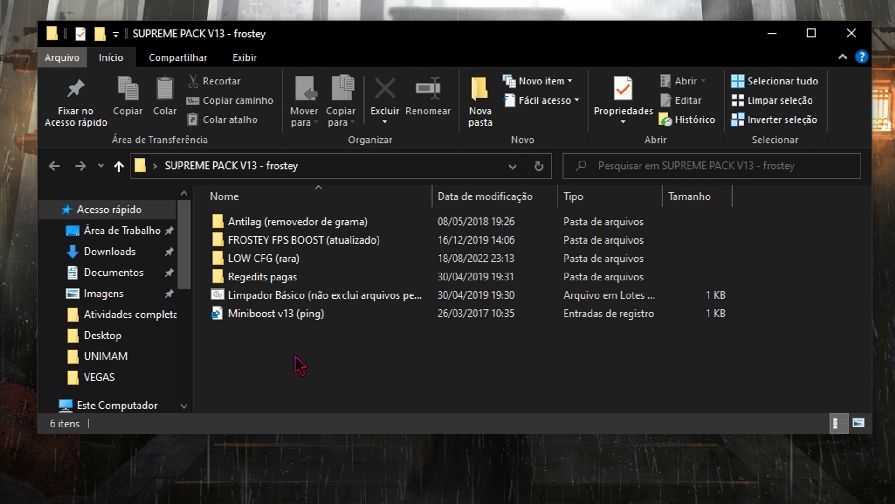
- View the Miniboost v13 (ping) registry file's entries in Notepad
left_click_drag(325, 357, 306, 330)
right_click(302, 313)
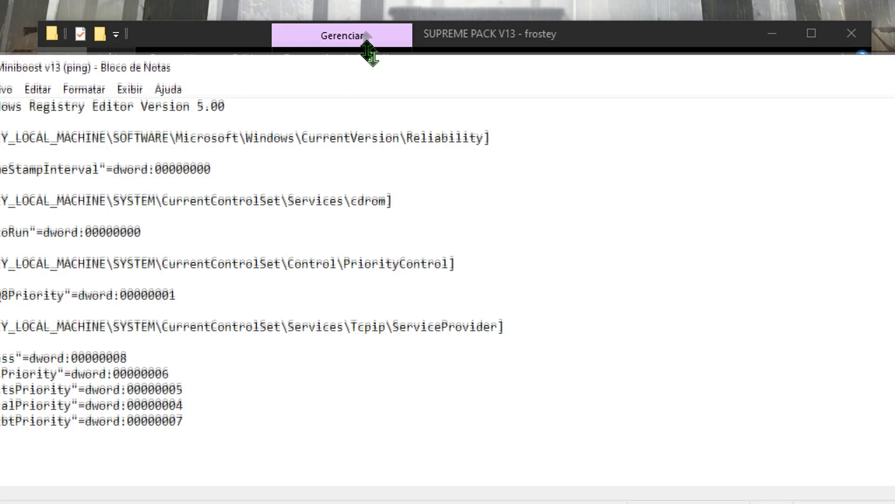
left_click_drag(370, 50, 394, 24)
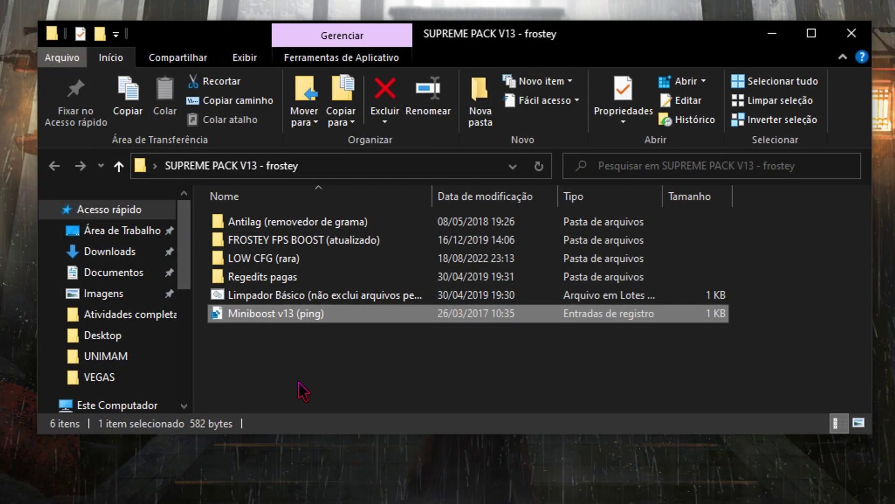
left_click_drag(298, 383, 489, 387)
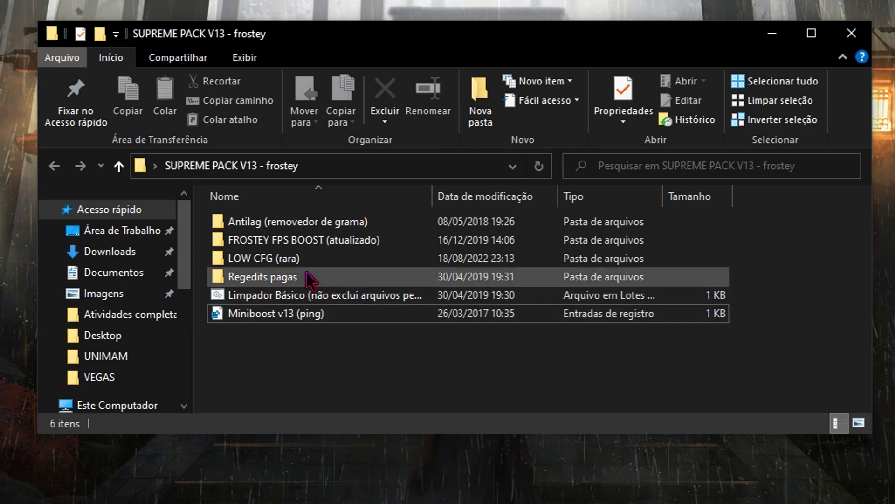
left_click(295, 295)
right_click(357, 295)
left_click(397, 265)
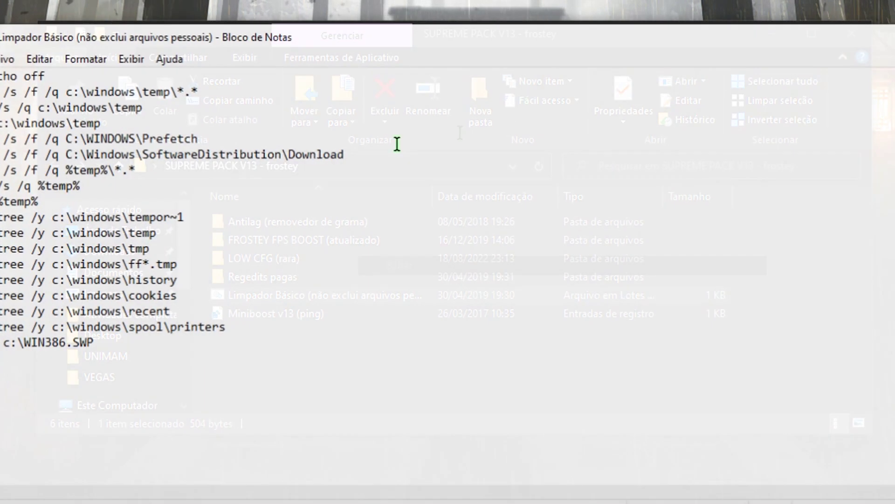
key("ctrl+a")
left_click(57, 408)
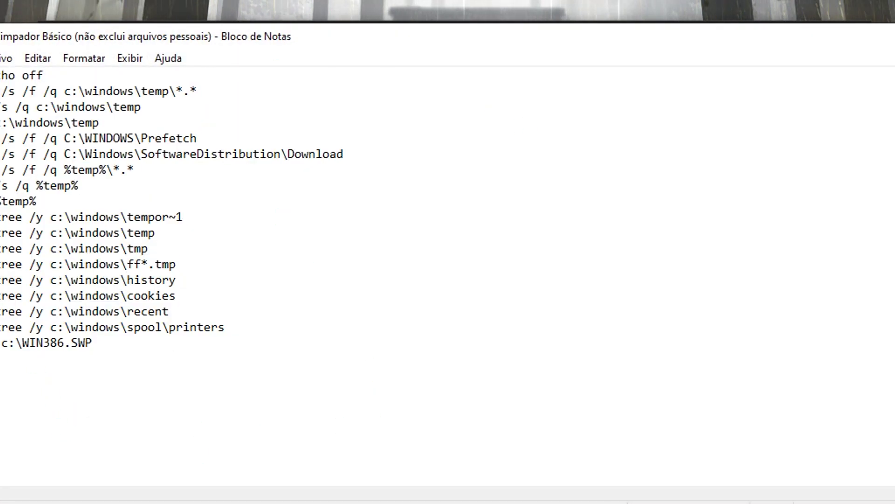
key("ctrl+a")
left_click(332, 473)
left_click_drag(331, 473, 153, 381)
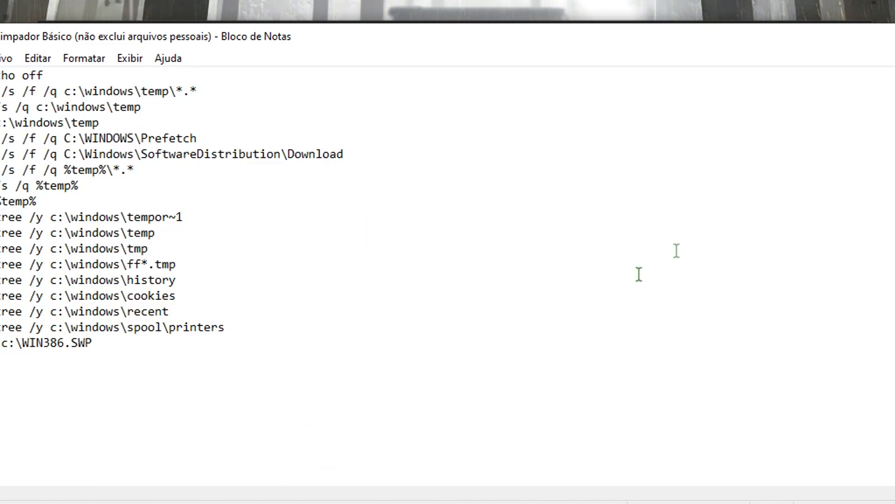
key("alt+F4")
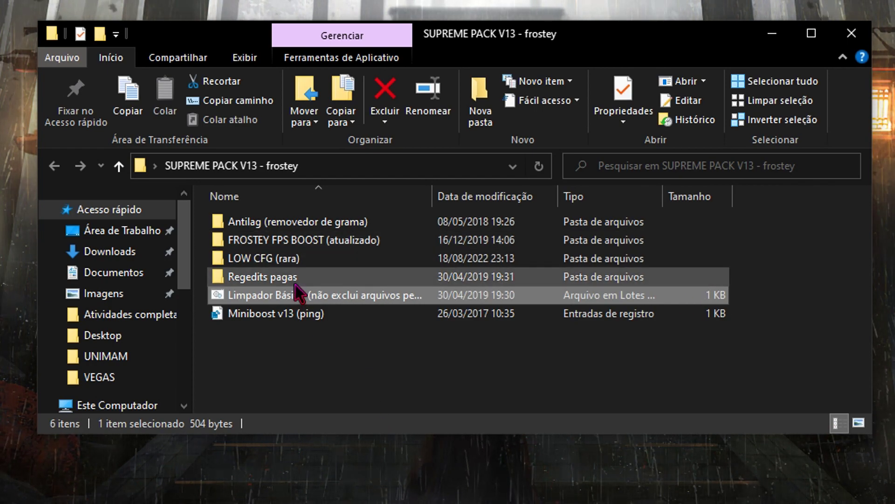
- In the Regedits pagas folder, open the FPS BOOSTER registry file in Notepad via Editar
double_click(262, 277)
mouse_move(333, 303)
left_mouse_down()
mouse_move(286, 250)
mouse_move(434, 326)
mouse_move(302, 292)
mouse_move(320, 309)
left_mouse_up()
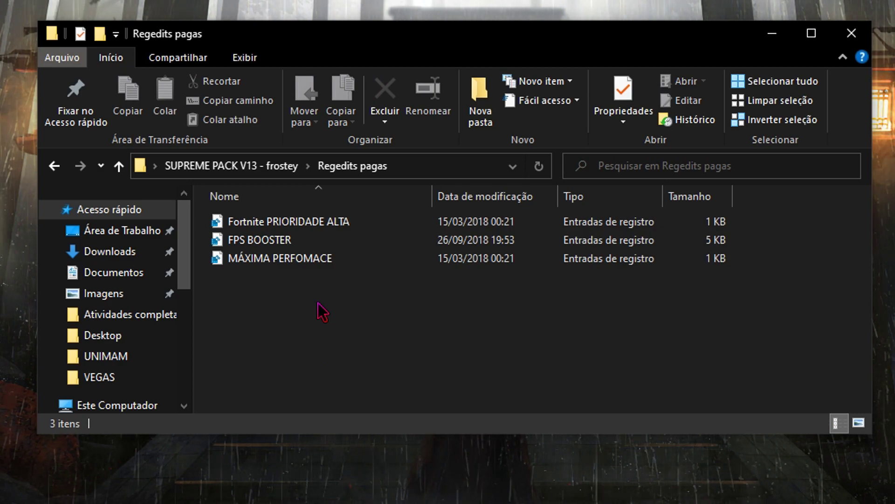
left_click_drag(312, 293, 255, 292)
right_click(263, 240)
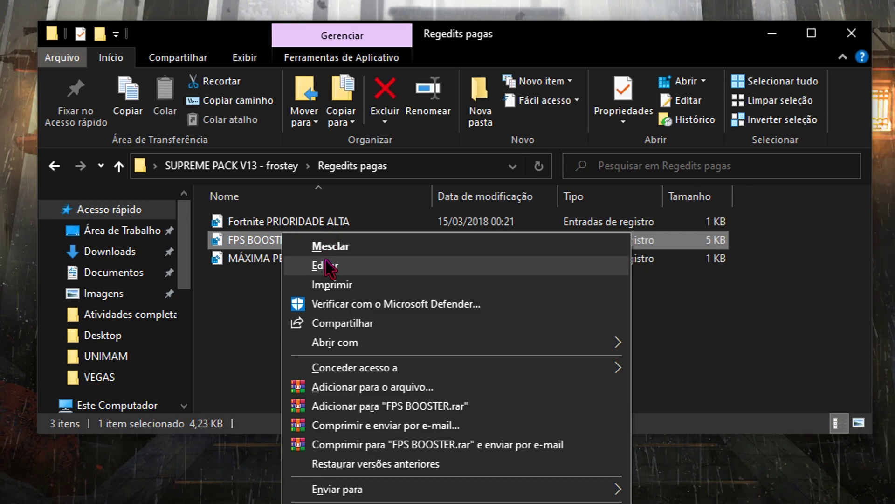
left_click(286, 266)
- Read through the FPS BOOSTER tweaks, then go back up to SUPREME PACK V13 - frostey
left_click_drag(436, 49, 419, 224)
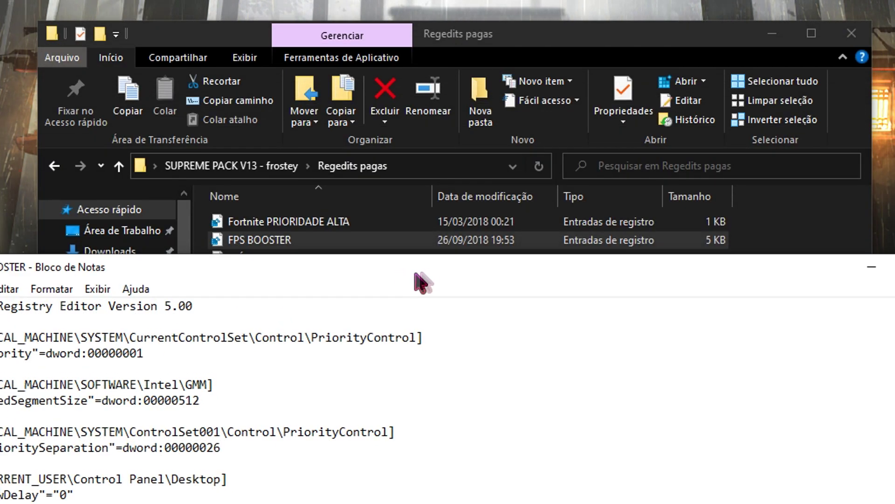
left_click(421, 240)
left_click(453, 467)
left_click_drag(322, 258, 332, 33)
scroll(377, 280, "down", 15)
scroll(549, 304, "up", 11)
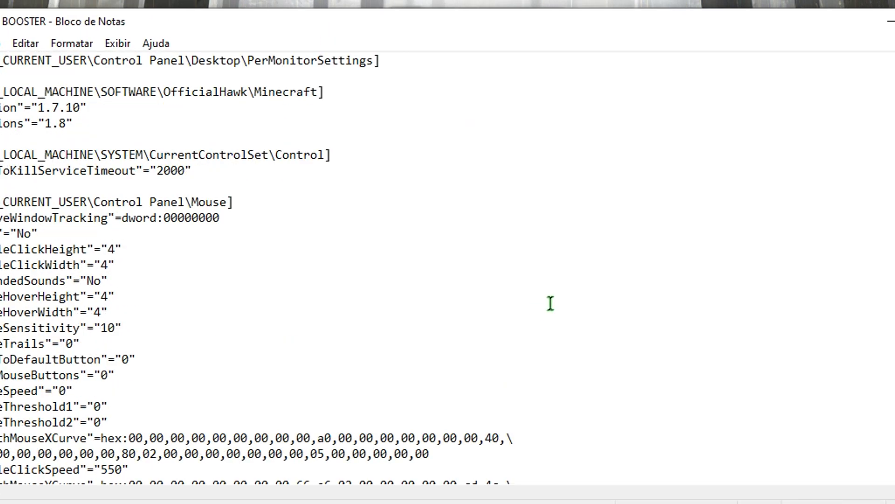
scroll(550, 304, "up", 5)
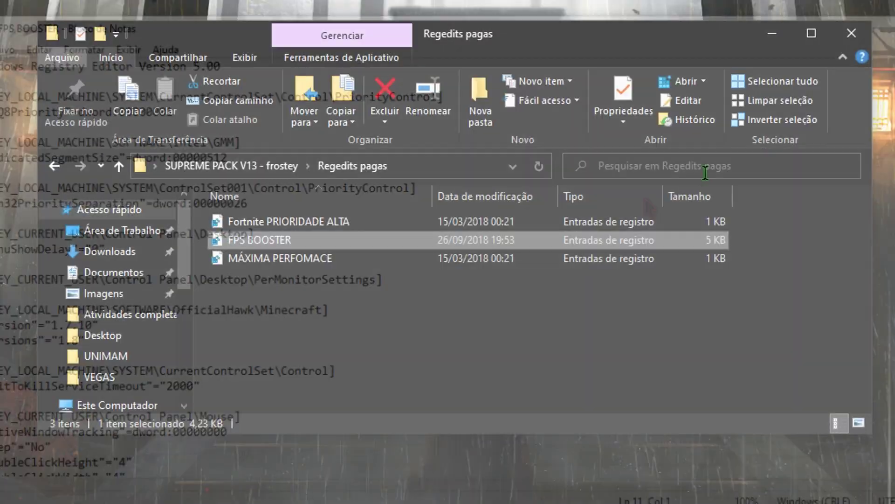
key("alt+Up")
left_click_drag(750, 252, 282, 231)
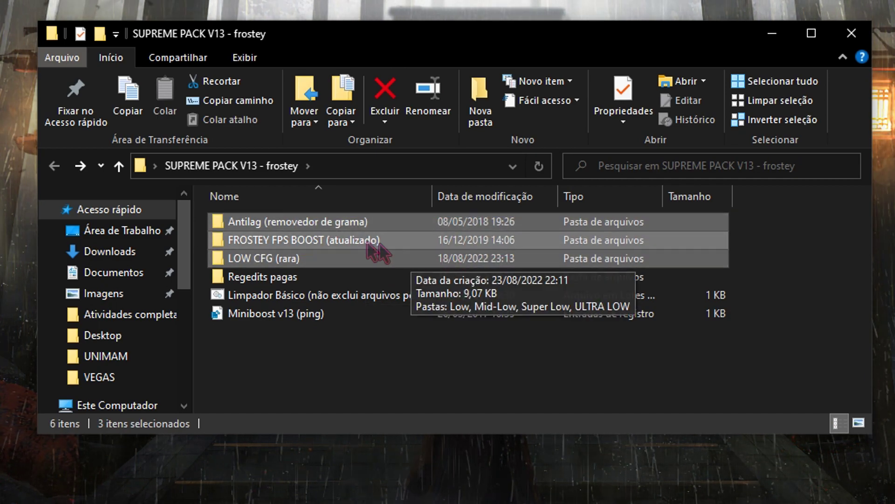
- Browse the LOW CFG (rara) folder and its ULTRA LOW subfolder, then return to the pack folder
left_click(327, 243)
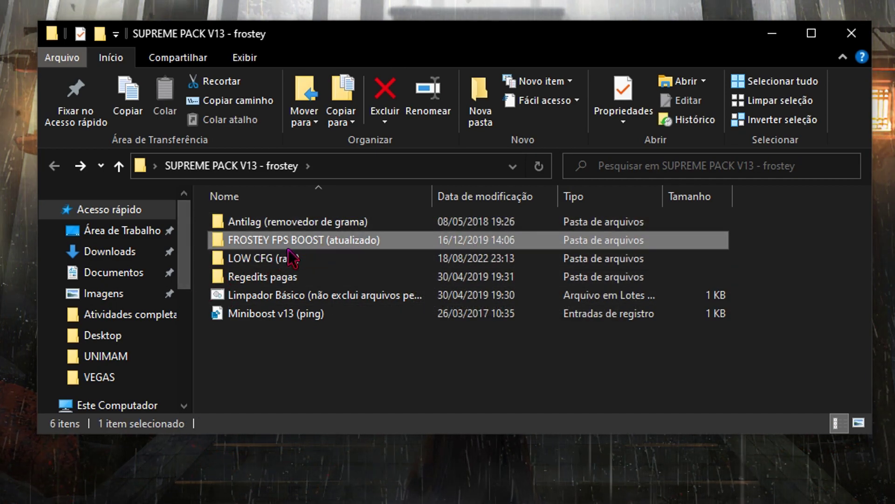
mouse_move(288, 251)
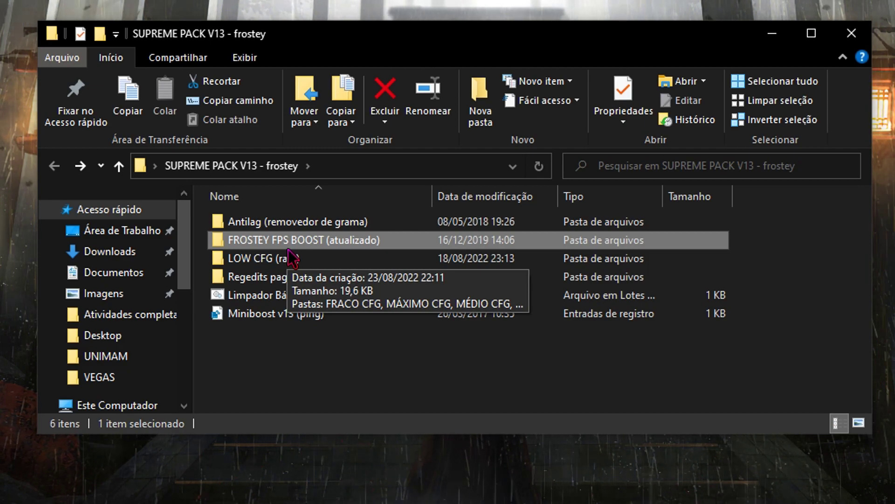
double_click(289, 258)
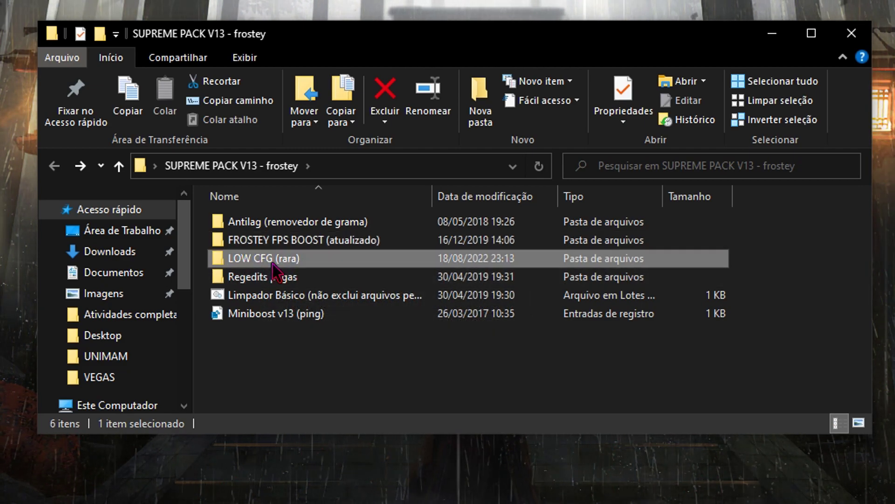
left_click_drag(371, 322, 461, 308)
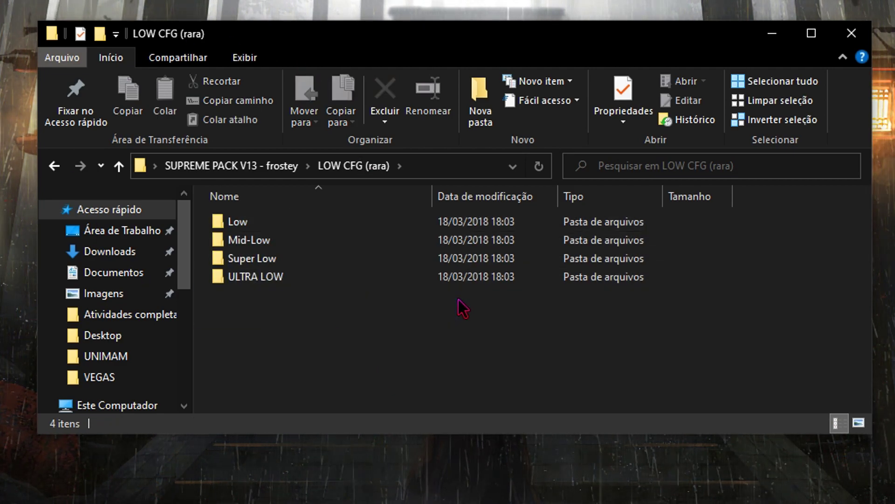
left_click_drag(458, 301, 344, 296)
key("Return")
left_click_drag(319, 330, 326, 275)
key("BackSpace")
key("BackSpace")
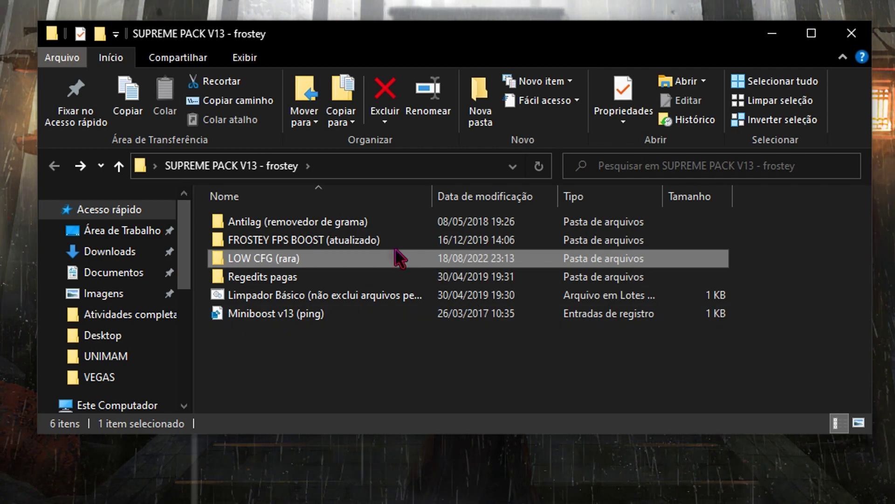
- Peek into FROSTEY FPS BOOST's NOVA CONFIG ATUALIZADA and the Antilag (removedor de grama) folder
double_click(320, 240)
left_click_drag(310, 308, 500, 372)
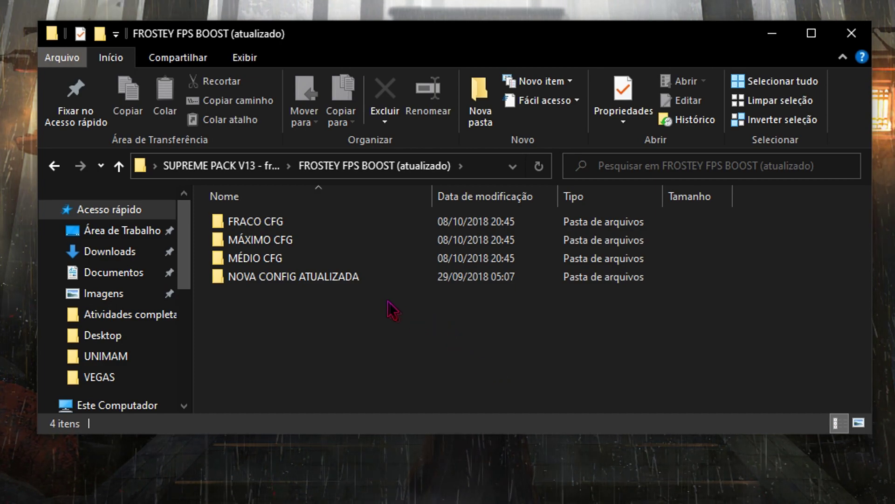
double_click(343, 279)
left_click_drag(381, 316, 555, 307)
left_click_drag(452, 290, 285, 314)
key("BackSpace")
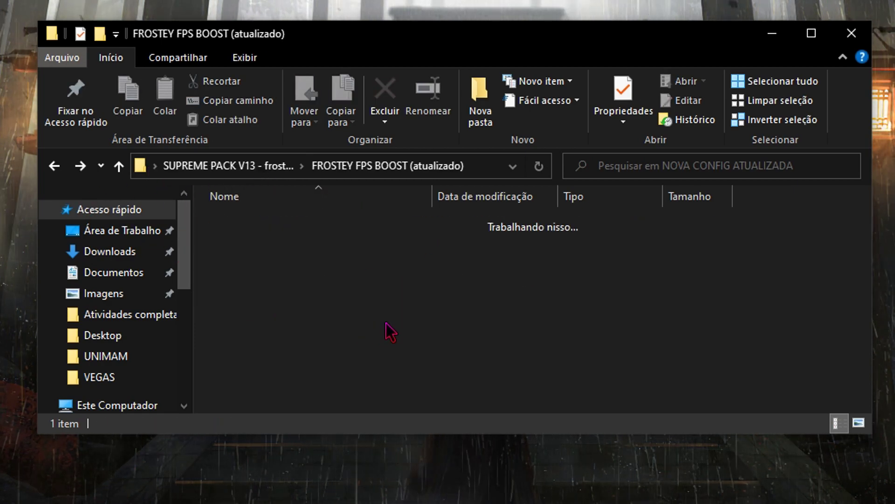
key("BackSpace")
left_click(275, 223)
double_click(273, 225)
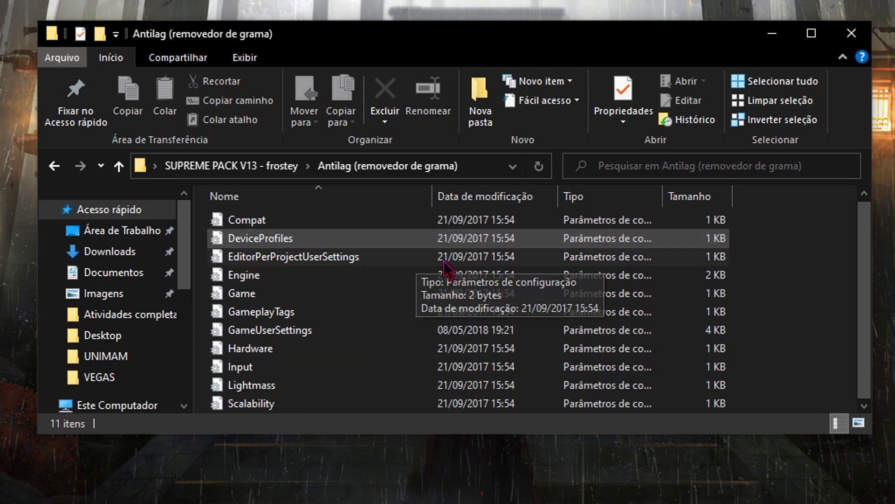
key("BackSpace")
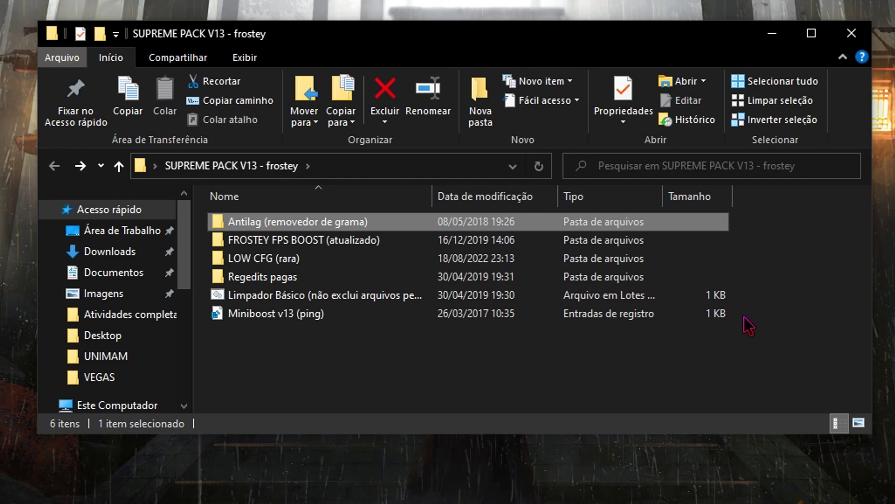
- Return to NOVA CONFIG ATUALIZADA inside FROSTEY FPS BOOST (atualizado) to show GameUserSettings.ini
double_click(303, 241)
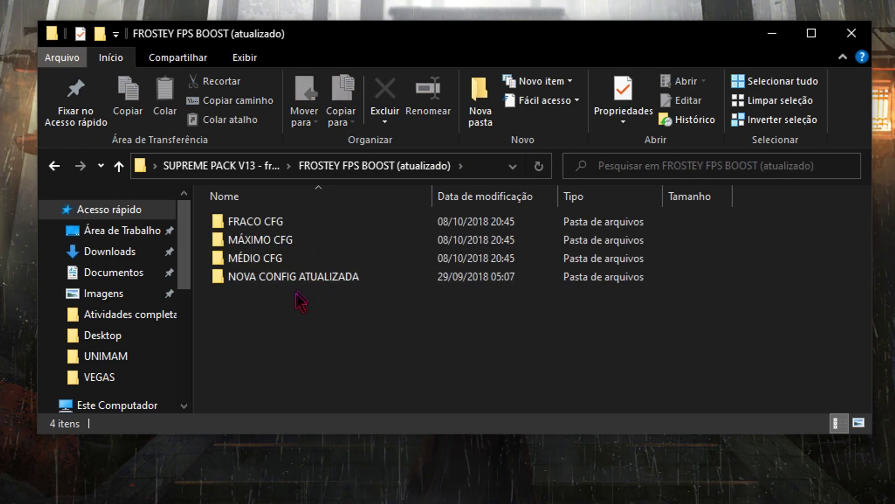
left_click(295, 280)
double_click(295, 280)
left_click_drag(415, 334, 605, 260)
left_click(425, 337)
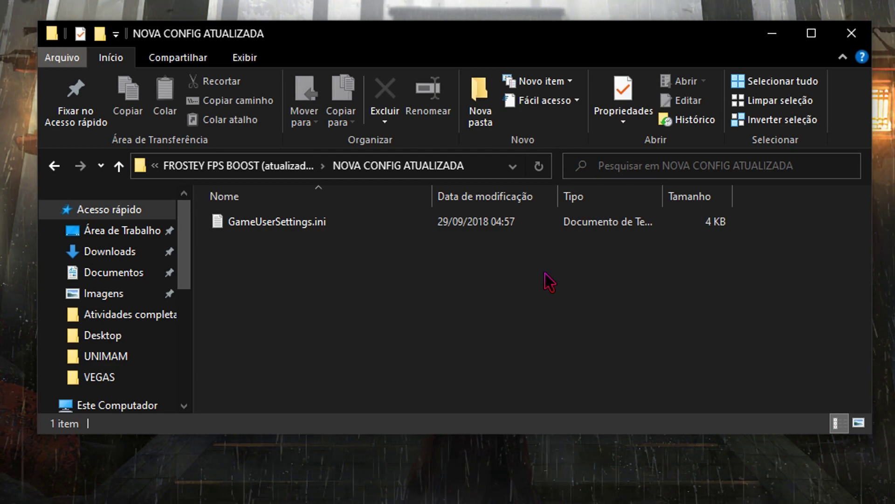
key("super+r")
- Run %appdata% and navigate to AppData\Local\FortniteGame\Saved\Config\WindowsClient
left_click_drag(105, 424, 429, 169)
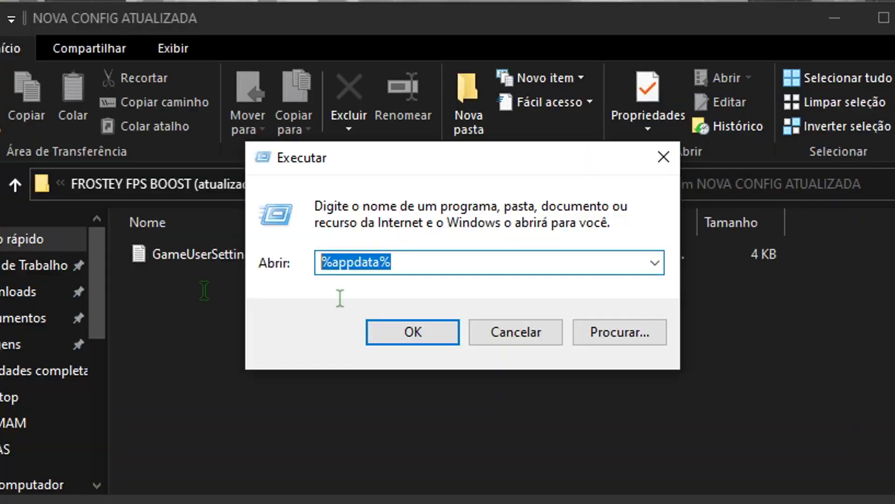
left_click(394, 332)
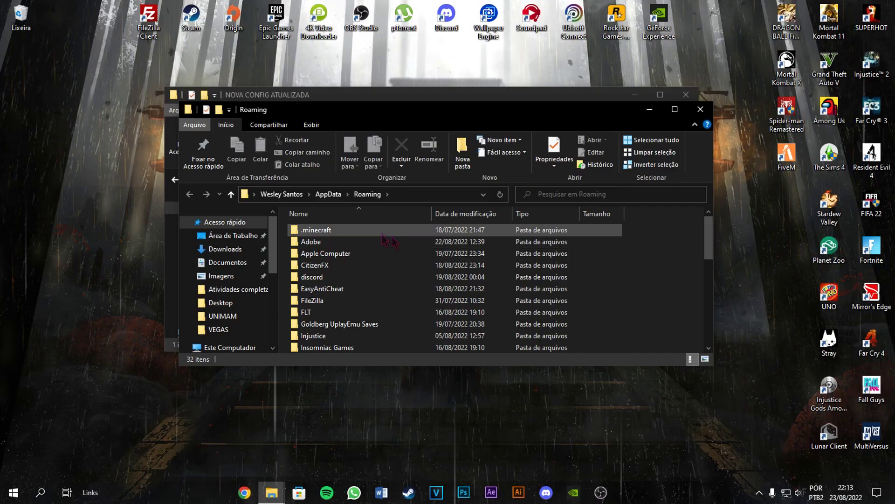
left_click(328, 195)
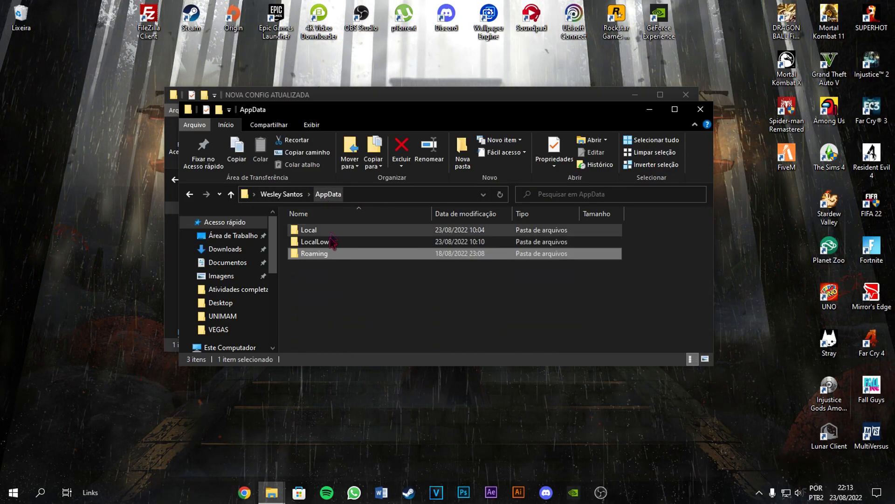
double_click(327, 230)
scroll(361, 264, "down", 5)
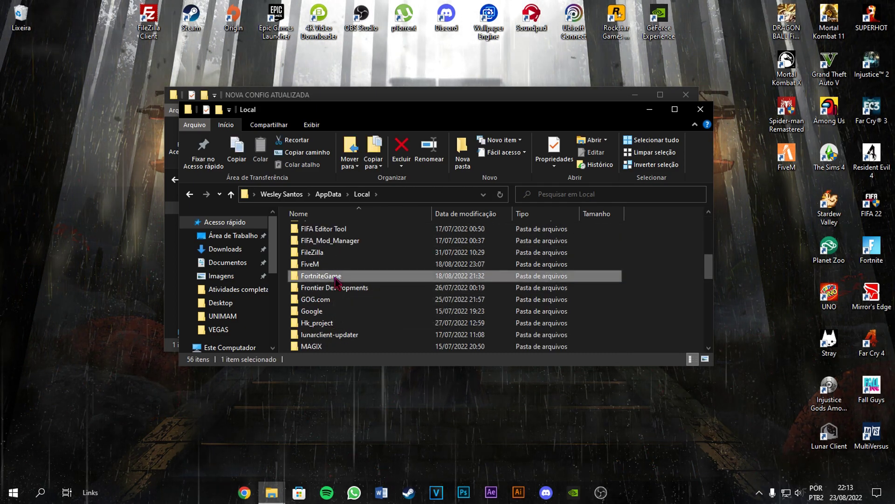
double_click(332, 276)
double_click(318, 232)
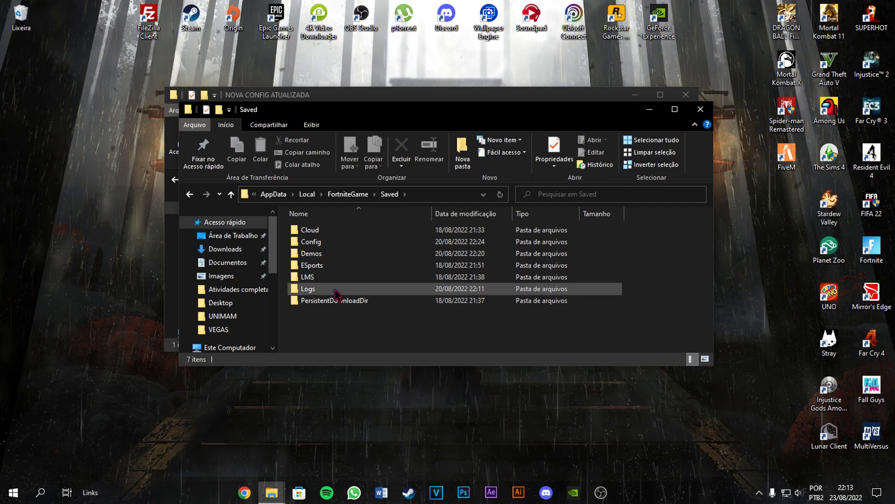
double_click(319, 245)
double_click(310, 243)
- Delete both old GameUserSettings files and drag in the pack's GameUserSettings.ini
left_click_drag(336, 114, 439, 125)
left_click_drag(463, 288, 362, 166)
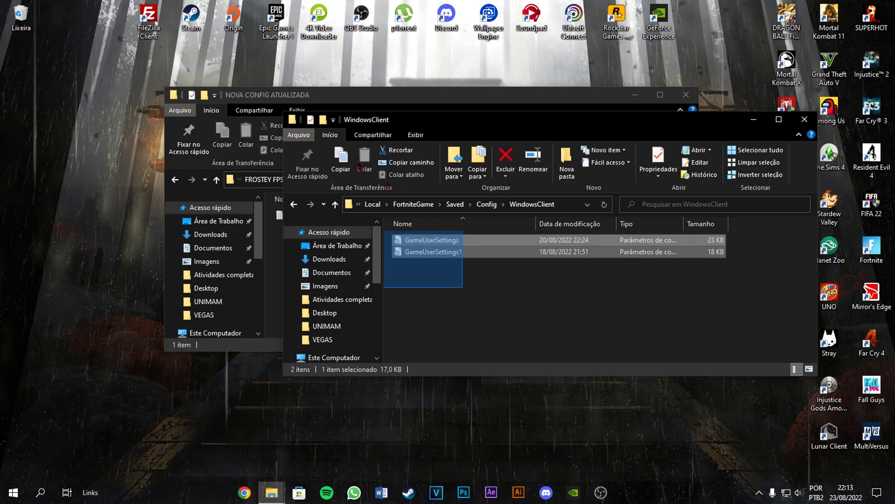
key("Delete")
left_click_drag(405, 277, 457, 118)
left_click_drag(303, 215, 578, 355)
- Switch between the pack and WindowsClient windows and select the GameUserSettings file
key("alt+Tab")
key("alt+Up")
key("alt+Up")
key("alt+Left")
key("alt+Tab")
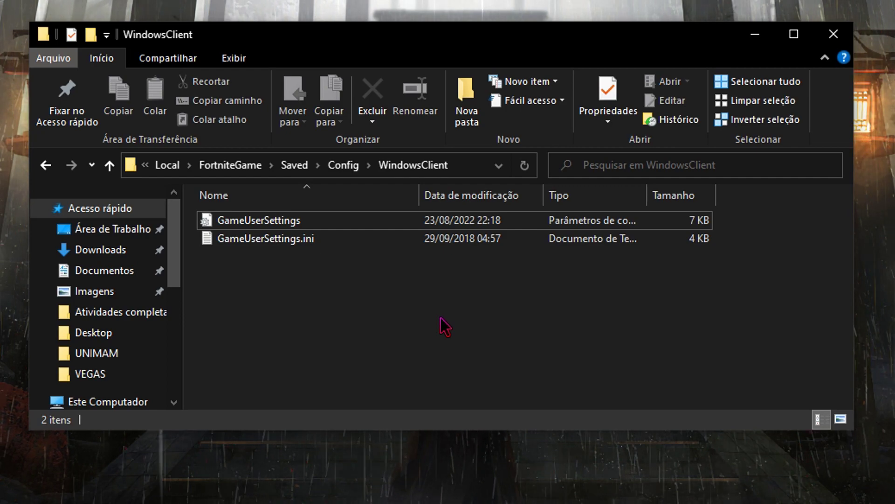
left_click_drag(294, 285, 290, 322)
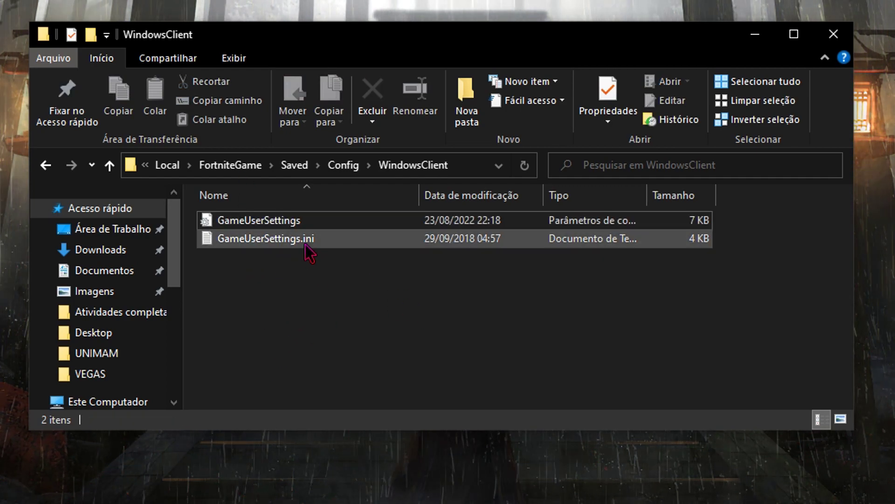
left_click(290, 224)
- Open Fortnite's GameUserSettings and the pack's GameUserSettings.ini in Notepad and select the pack's text
right_click(278, 222)
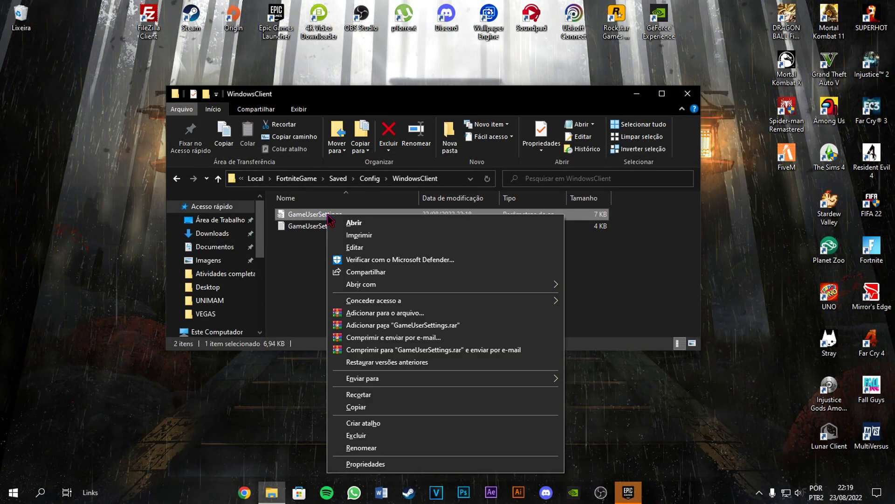
left_click(355, 247)
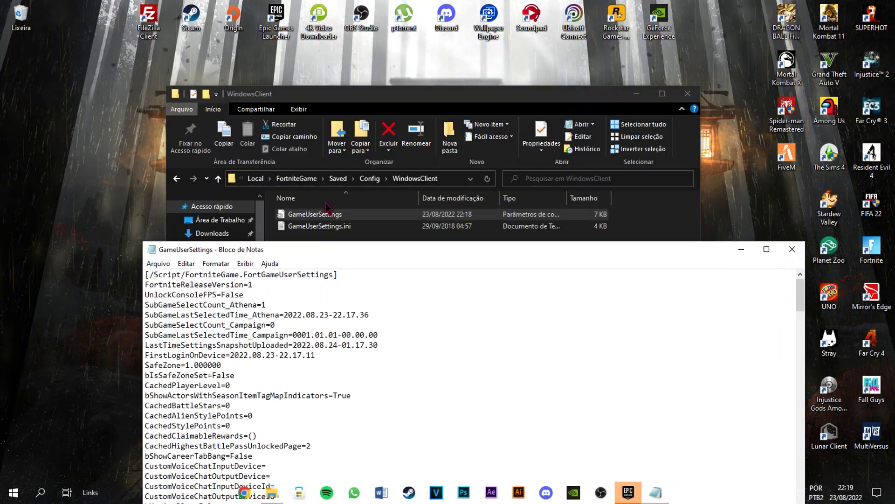
left_click(326, 226)
right_click(328, 225)
left_click(350, 254)
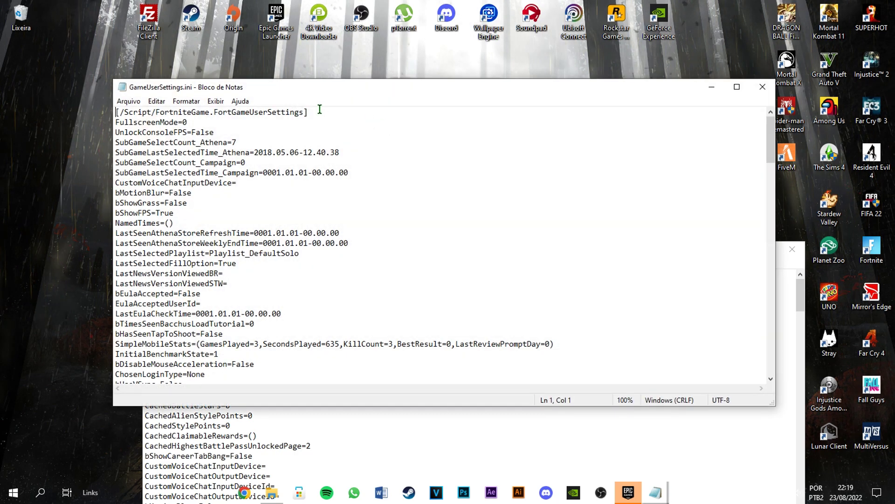
key("ctrl+a")
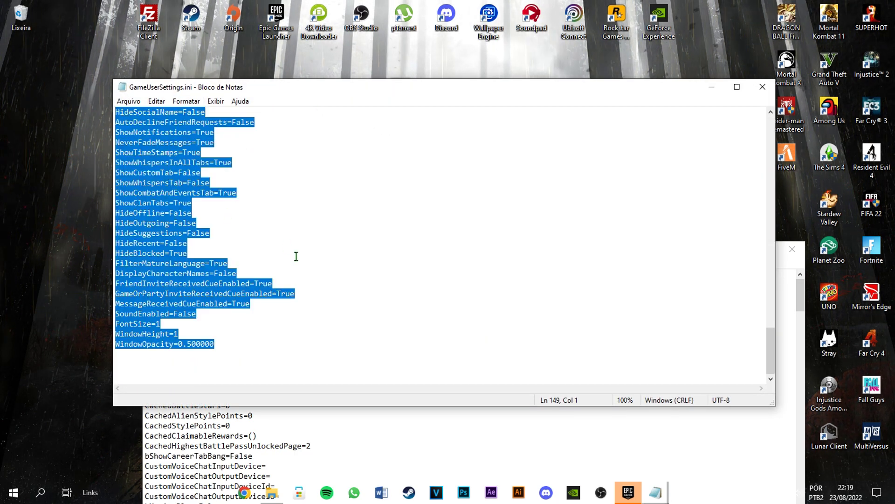
- Paste the pack's settings over Fortnite's GameUserSettings, save with Salvar, and close all windows
left_click(261, 440)
left_click_drag(280, 255, 318, 147)
key("ctrl+a")
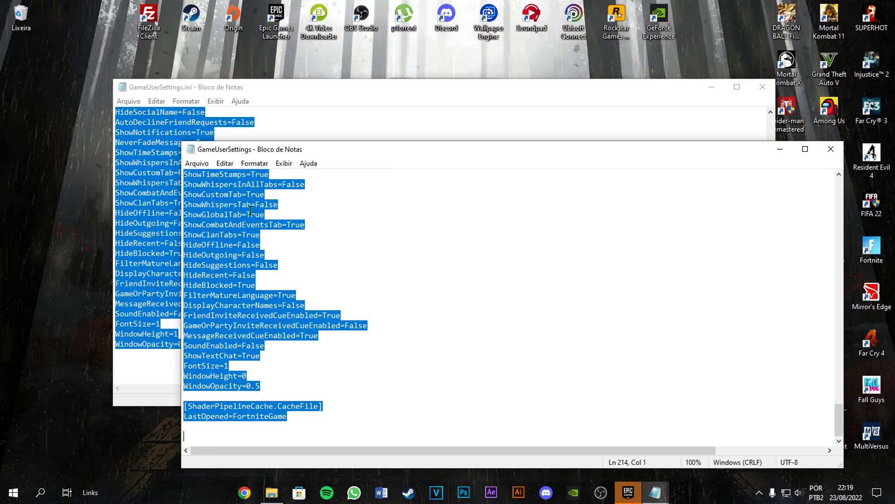
key("ctrl+v")
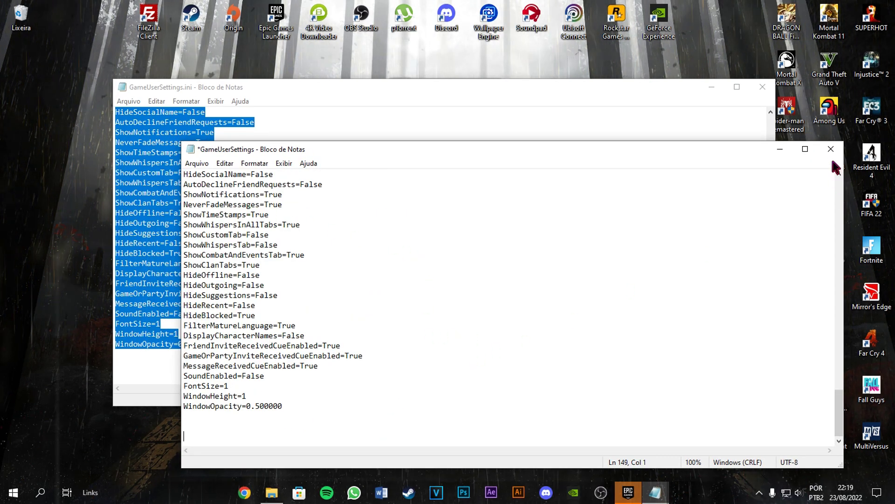
left_click(831, 149)
left_click(406, 254)
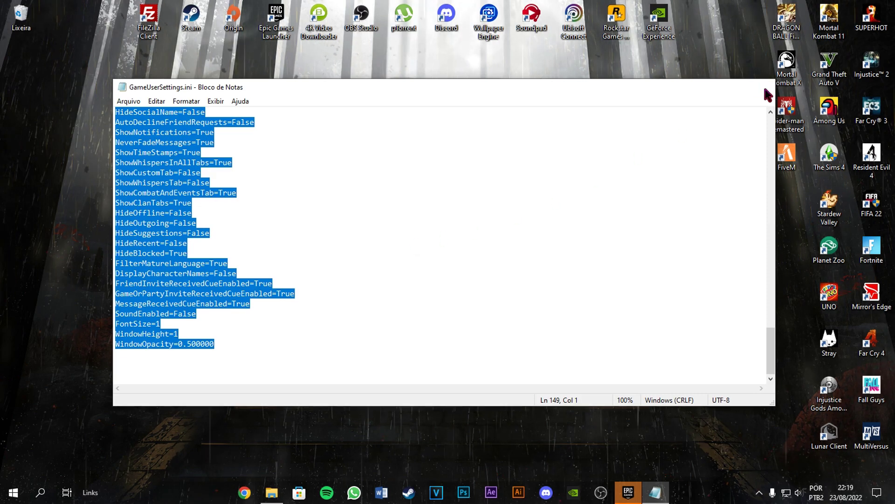
left_click(766, 89)
left_click(701, 93)
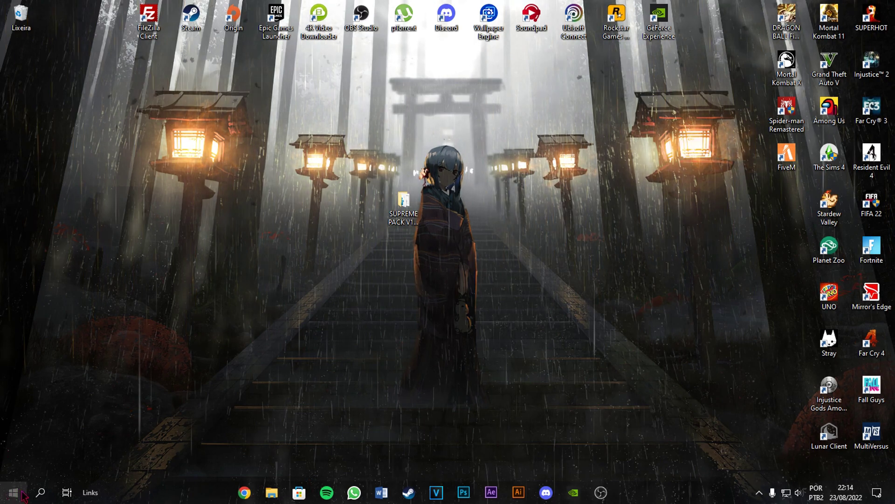
- Search 'energia' and pick Alto desempenho in the advanced power settings plan list
left_click(40, 492)
type("energia")
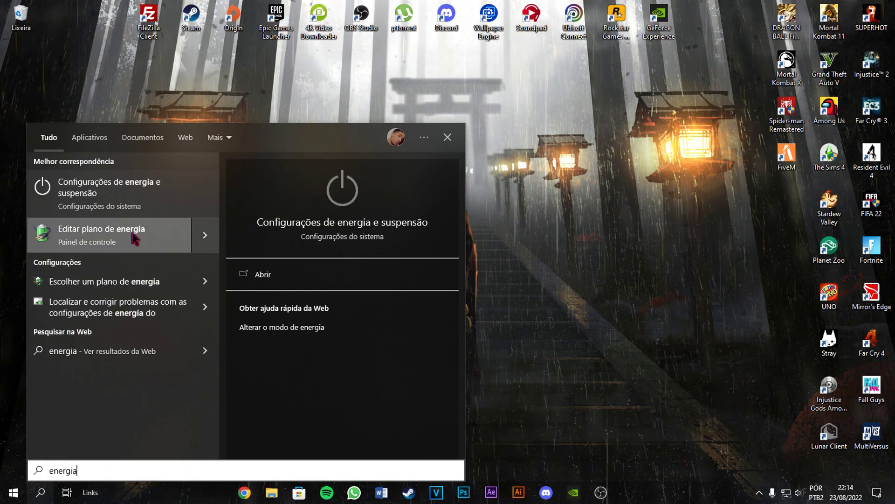
left_click(137, 236)
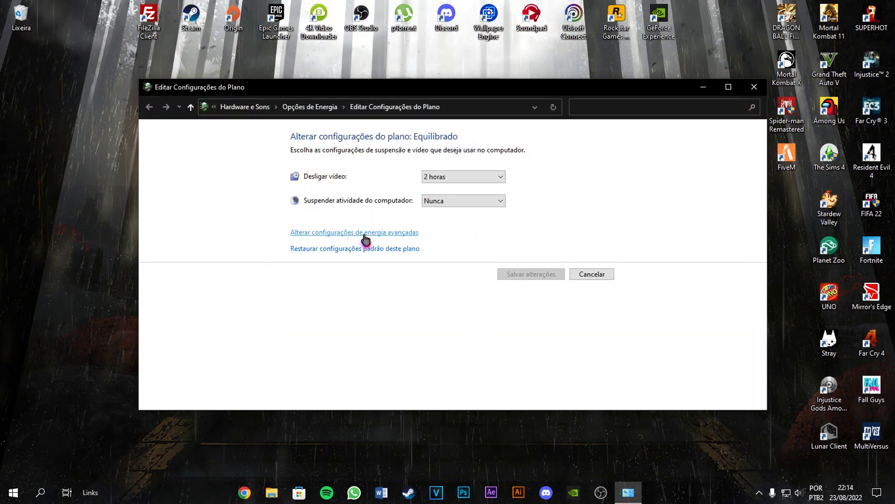
left_click(365, 235)
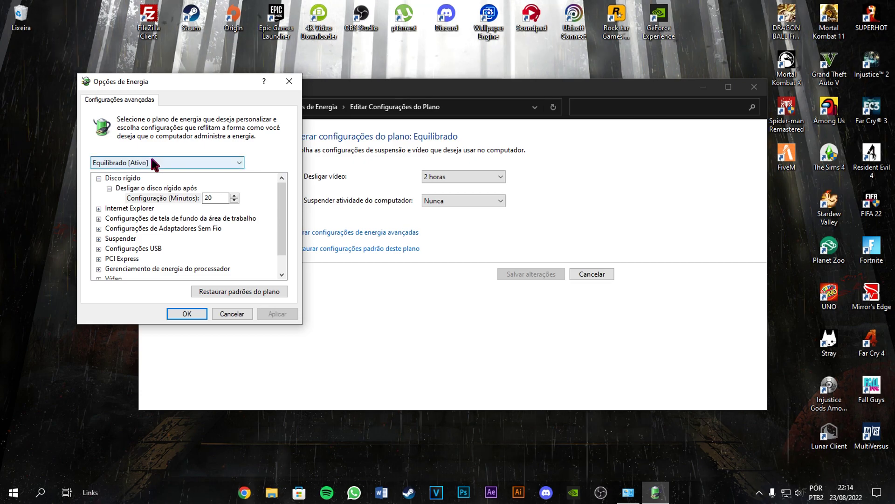
left_click(153, 163)
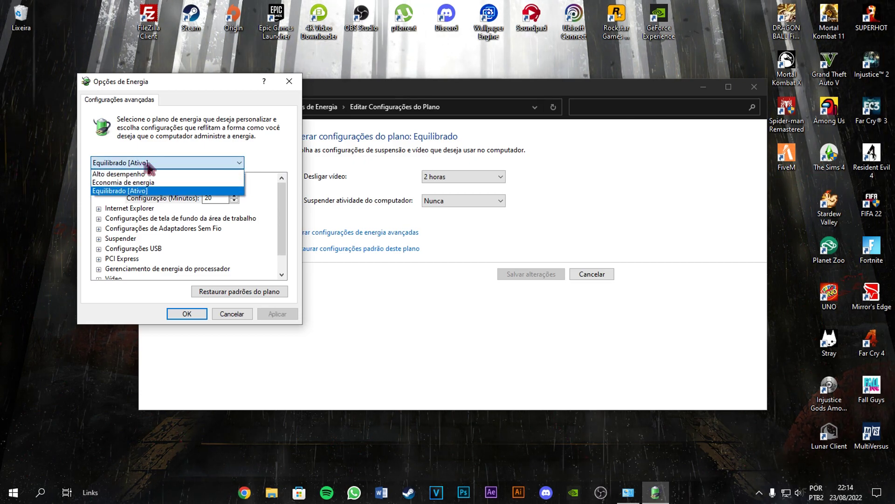
left_click(132, 174)
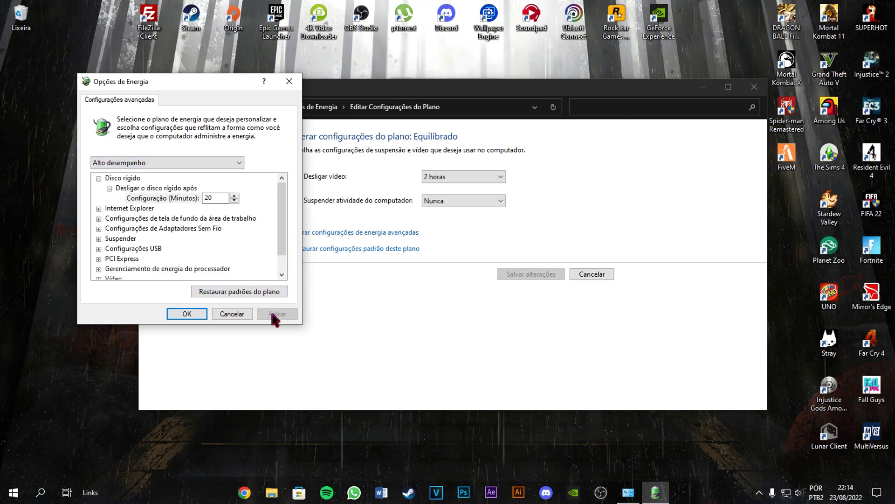
left_click(186, 313)
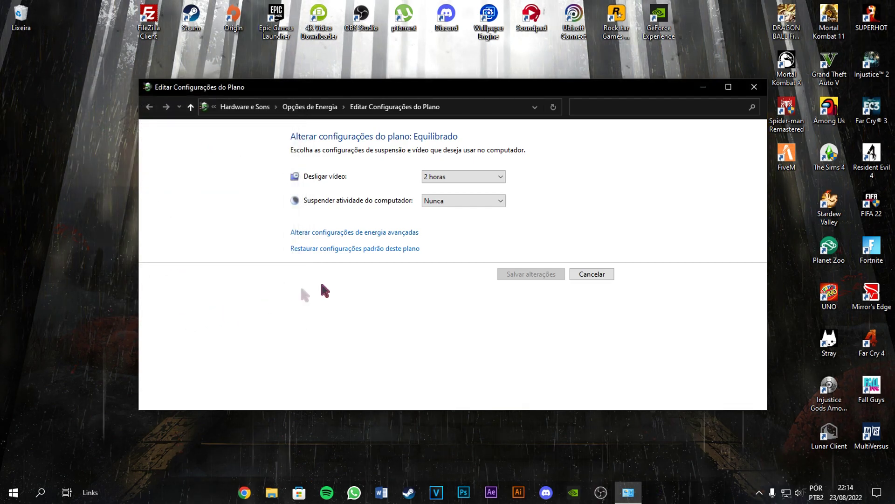
- Reselect Alto desempenho in advanced power settings, apply it with Aplicar, and close the windows
left_click(361, 236)
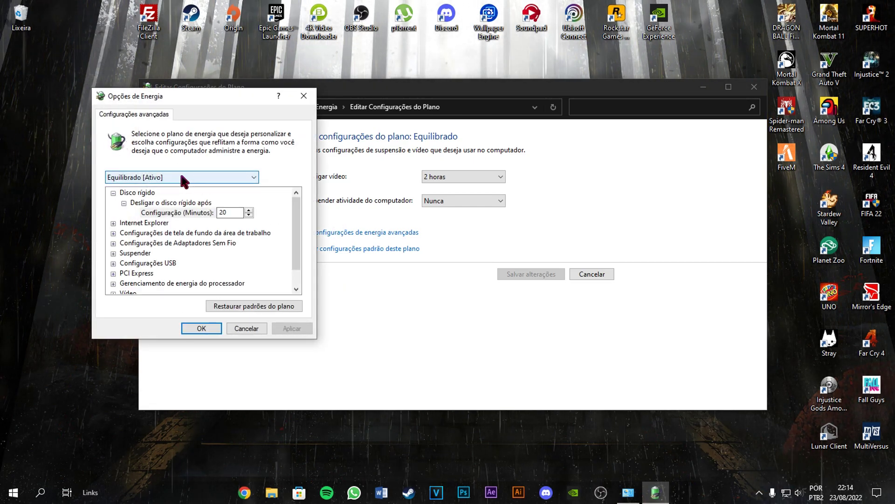
left_click(181, 177)
left_click(154, 189)
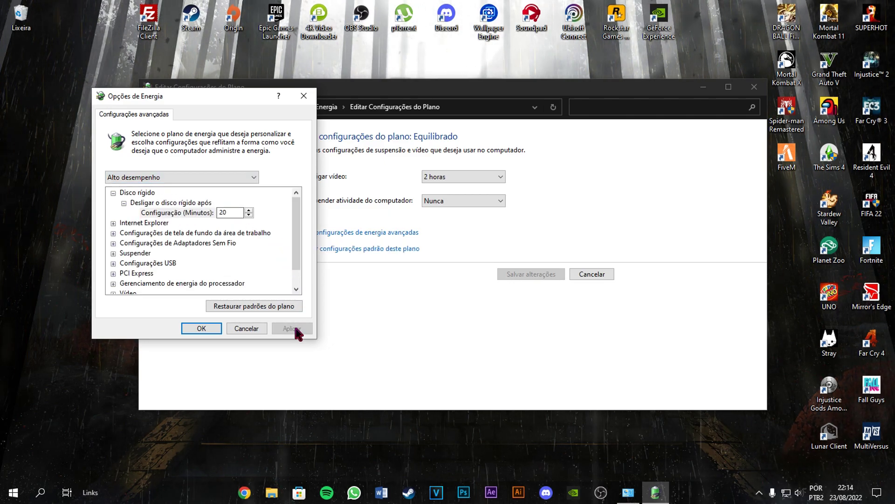
left_click(758, 495)
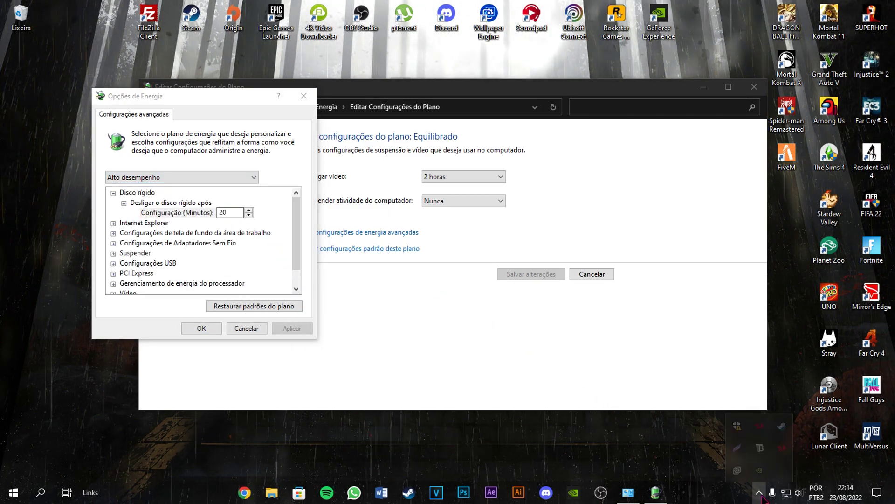
left_click(303, 96)
left_click(754, 87)
- Search 'energi' again and verify Alto desempenho is the active plan in Opções de Energia
left_click(39, 498)
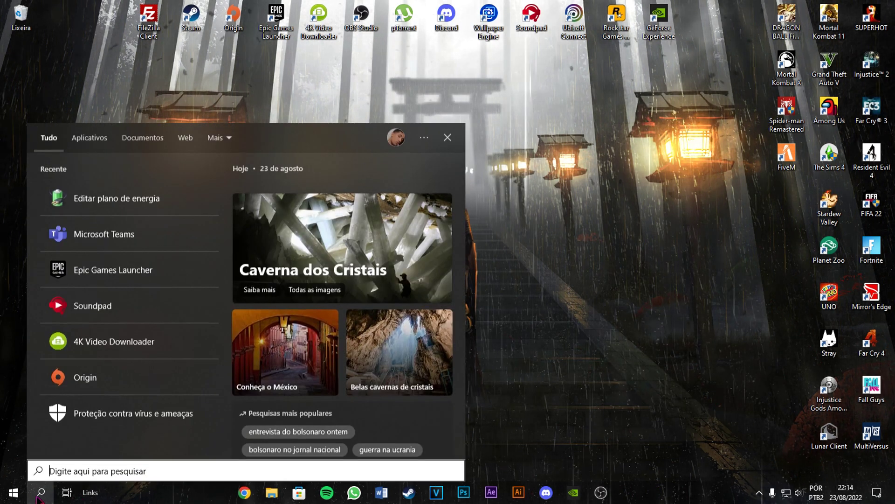
type("energia")
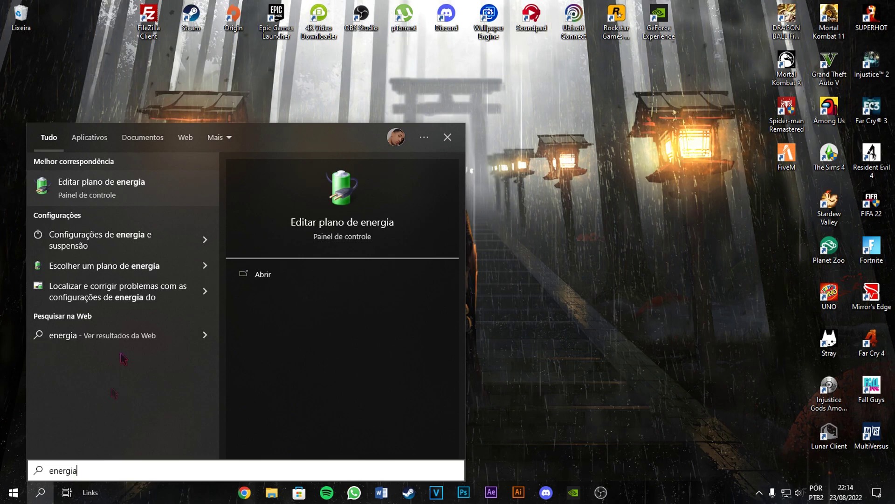
left_click(152, 273)
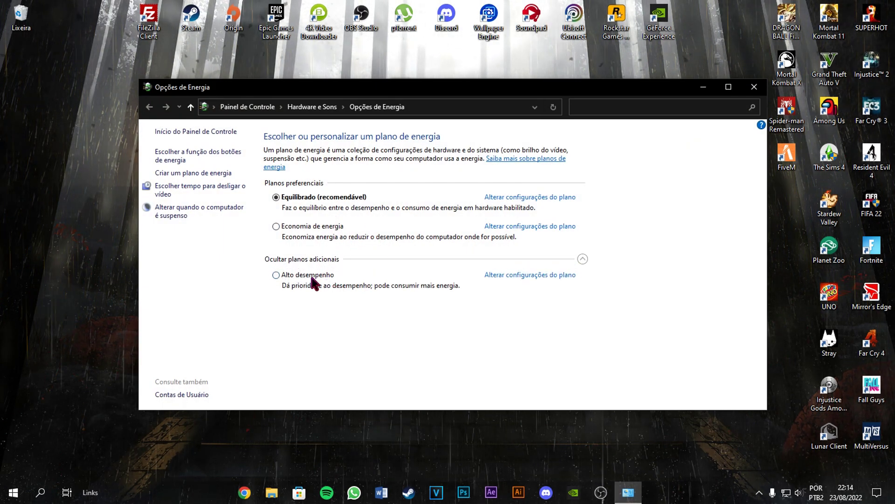
left_click(754, 88)
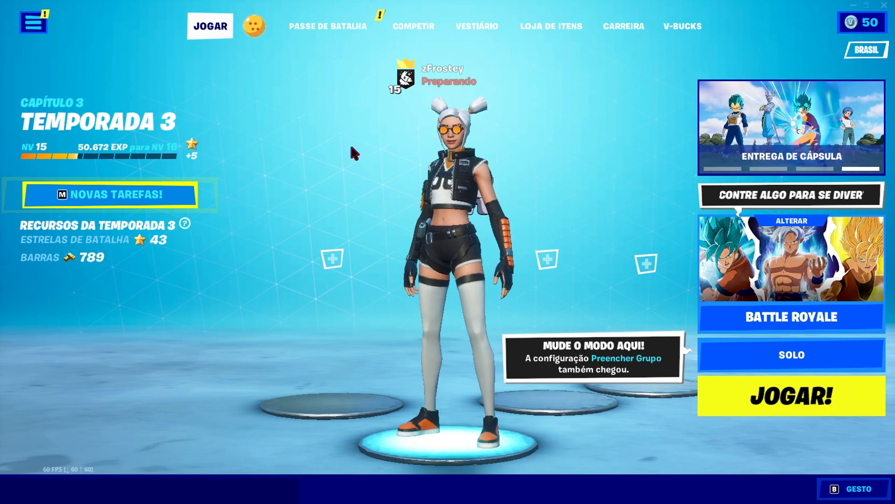
left_click(23, 21)
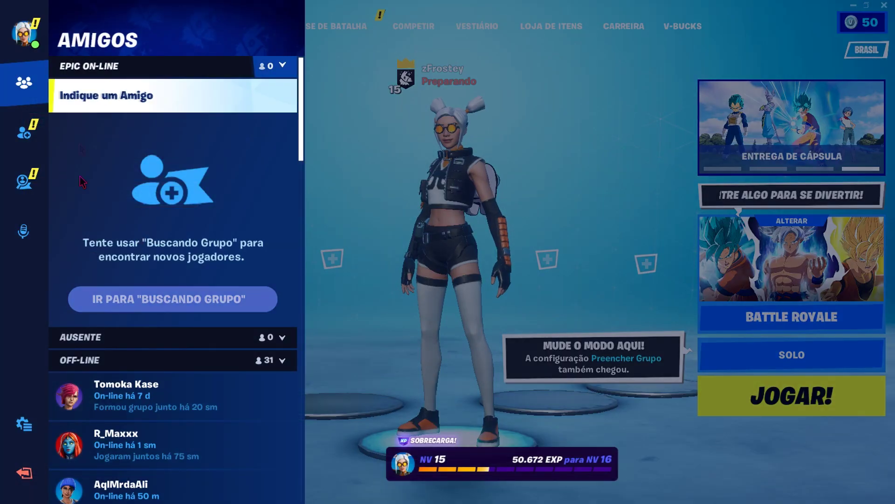
left_click(21, 422)
left_click(140, 95)
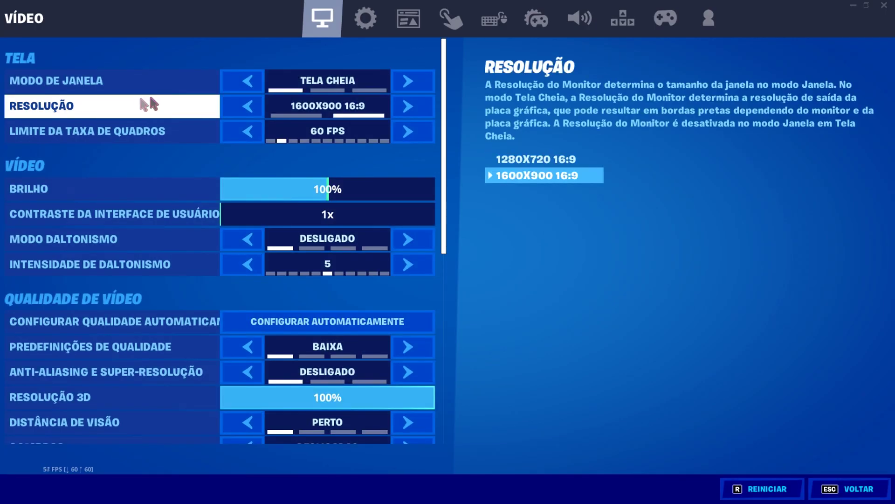
mouse_move(442, 158)
left_mouse_down()
mouse_move(454, 350)
mouse_move(440, 141)
left_mouse_up()
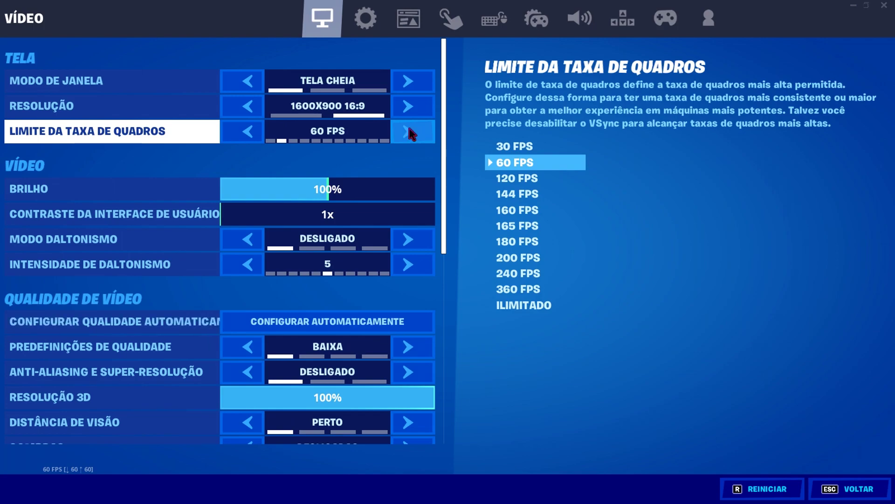
key("Escape")
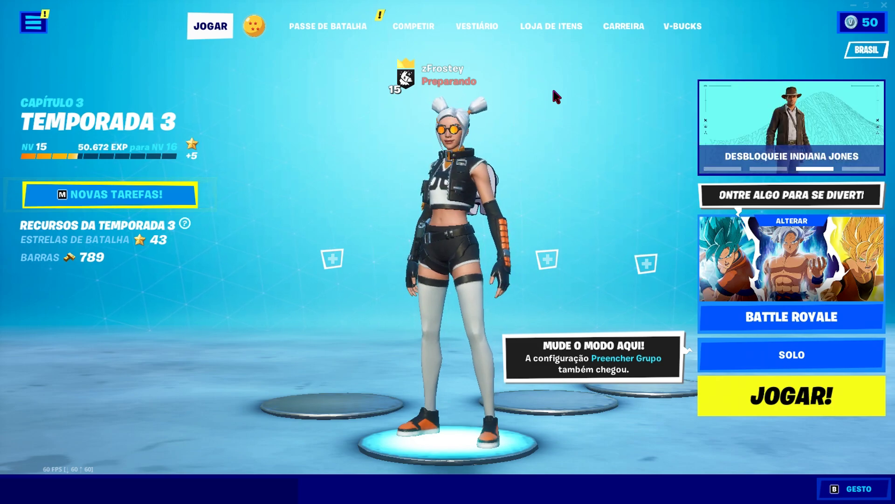
key("alt+Return")
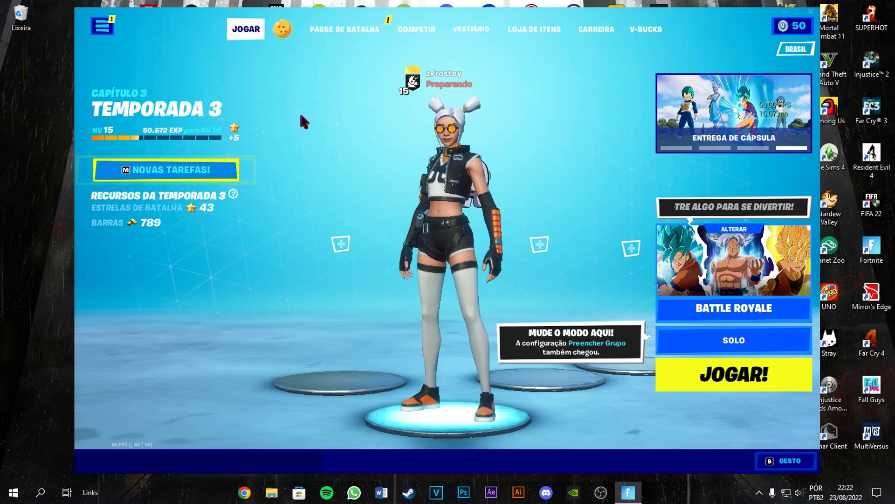
key("alt+Return")
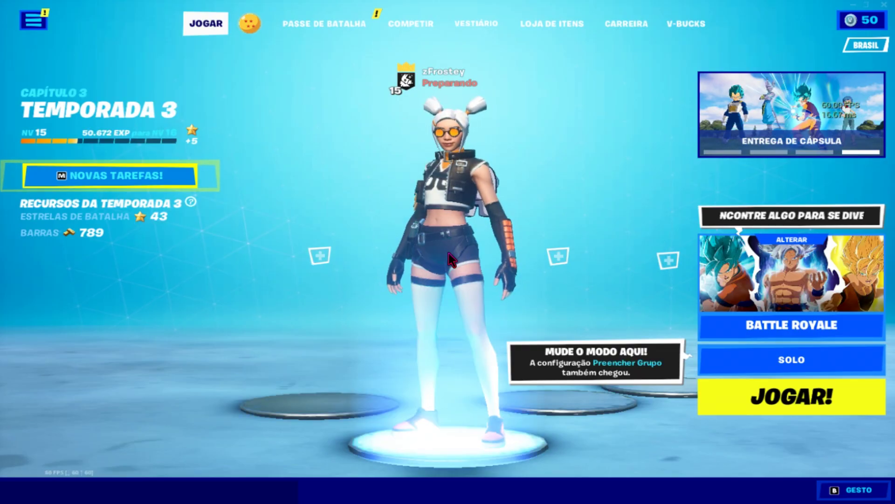